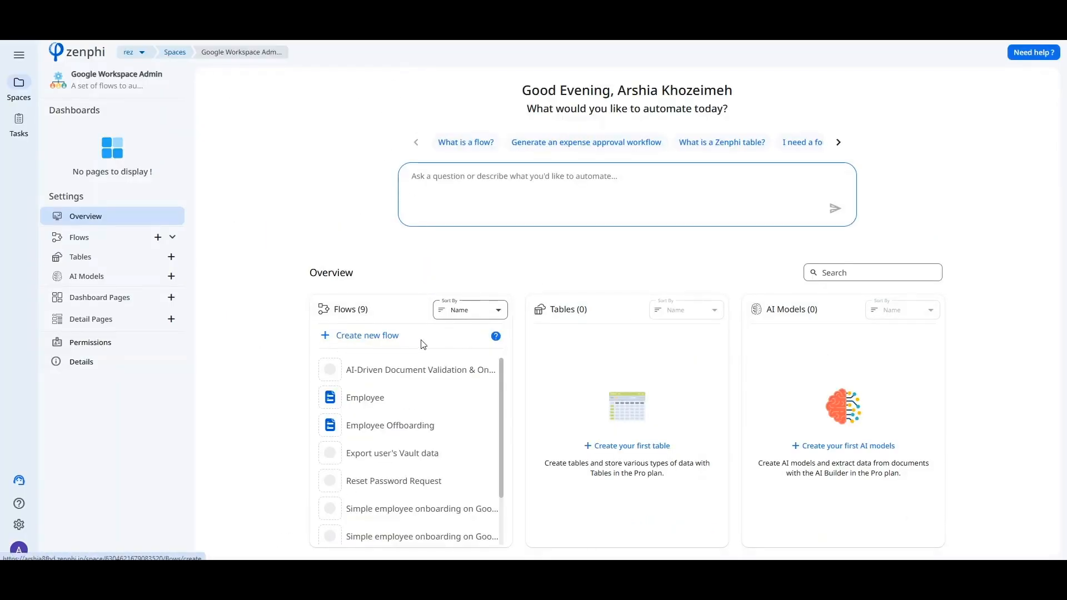
Create a new flow from the "Simple employee onboarding on Google Workspace" template, searching the templates for onboarding and leaving the connections unset.
{"action": "left_click", "coordinate": [367, 338]}
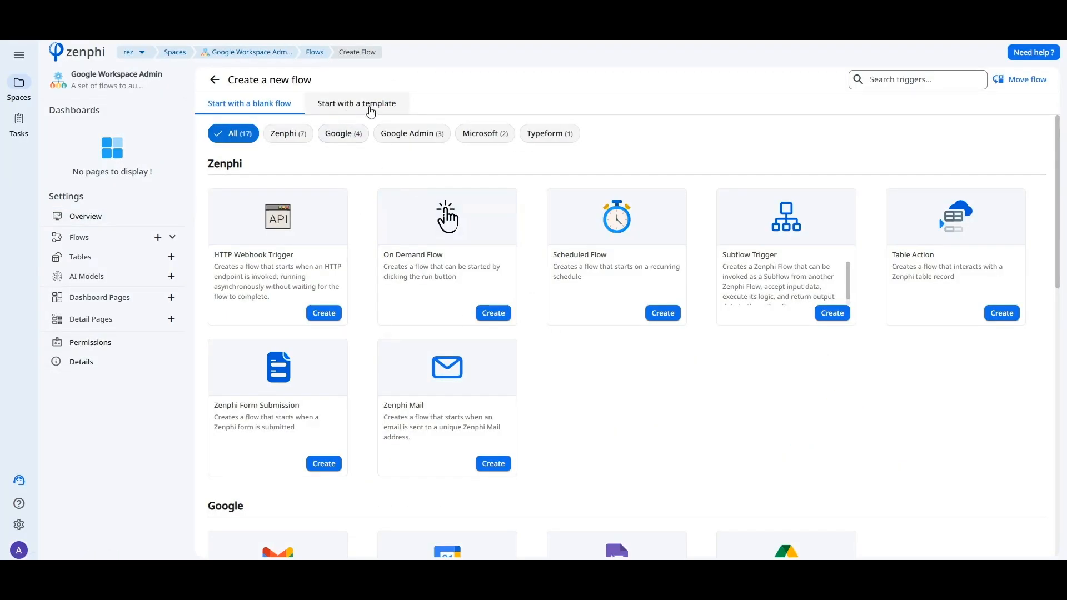
{"action": "left_click", "coordinate": [358, 105]}
{"action": "left_click", "coordinate": [889, 83]}
{"action": "type", "text": "onboarding"}
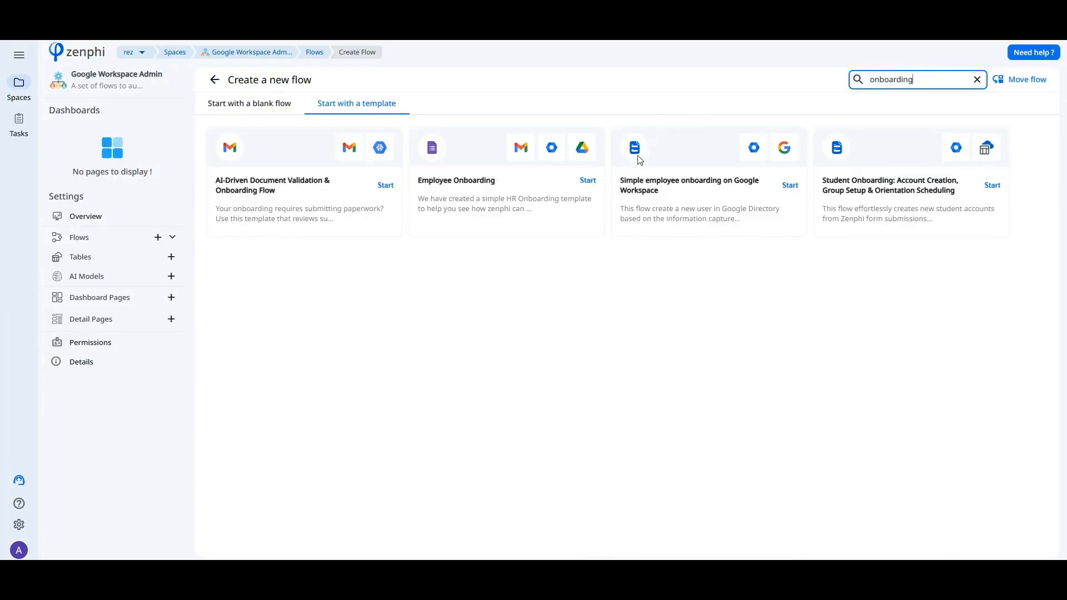
{"action": "left_click", "coordinate": [790, 185]}
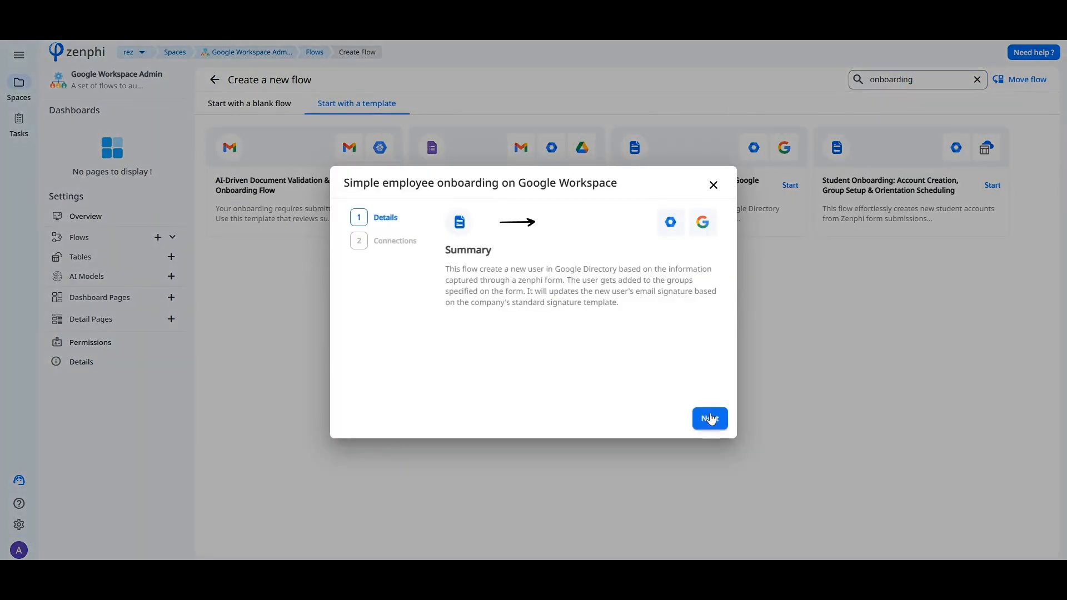
{"action": "left_click", "coordinate": [709, 418]}
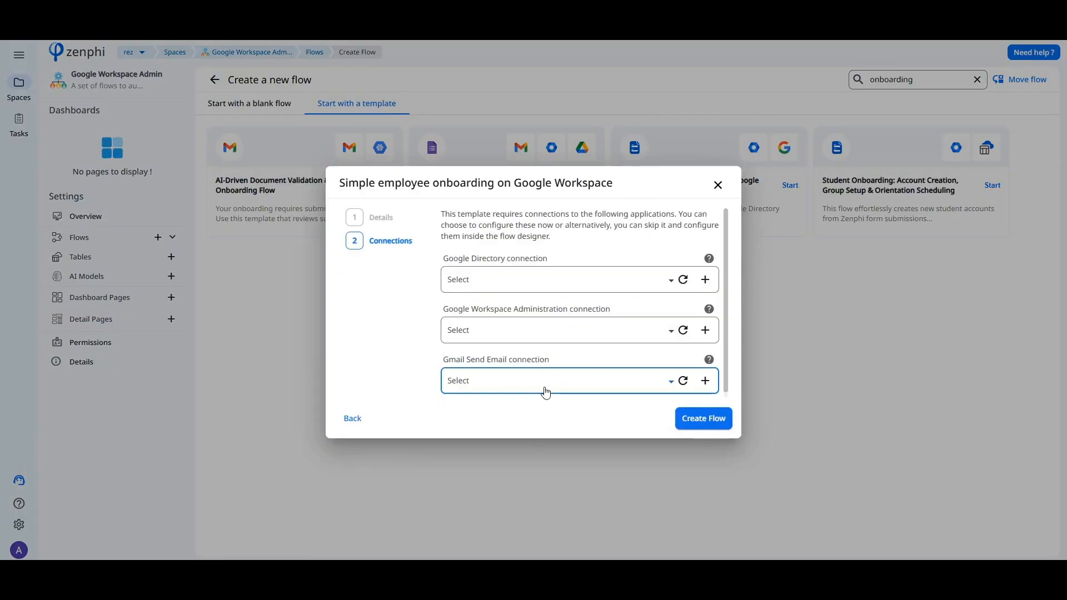
{"action": "left_click", "coordinate": [703, 418]}
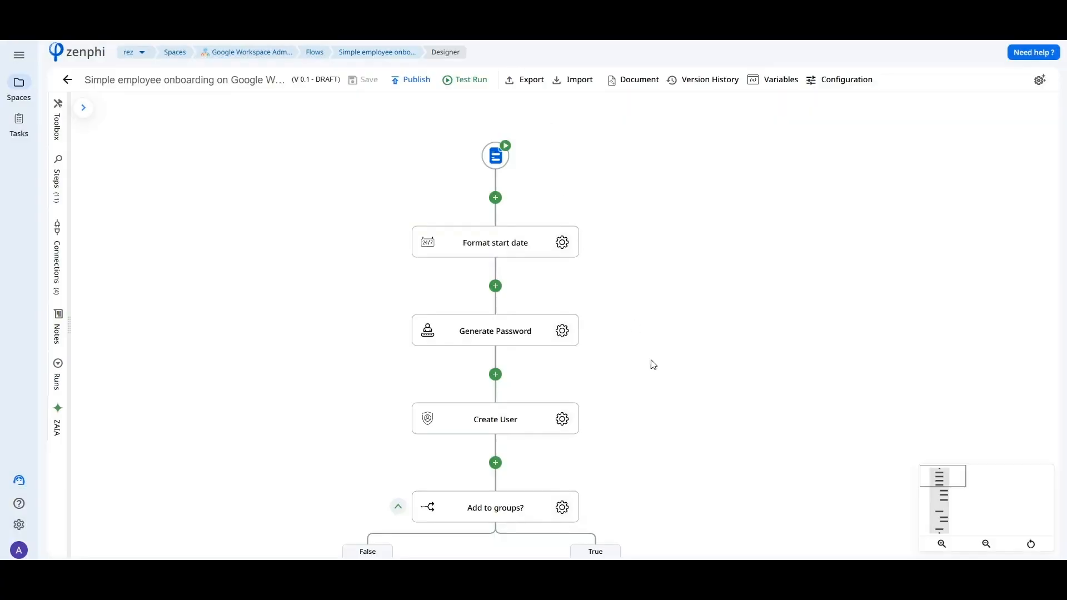
Open the ZAIA assistant for the flow and begin writing a request.
{"action": "left_click", "coordinate": [62, 431]}
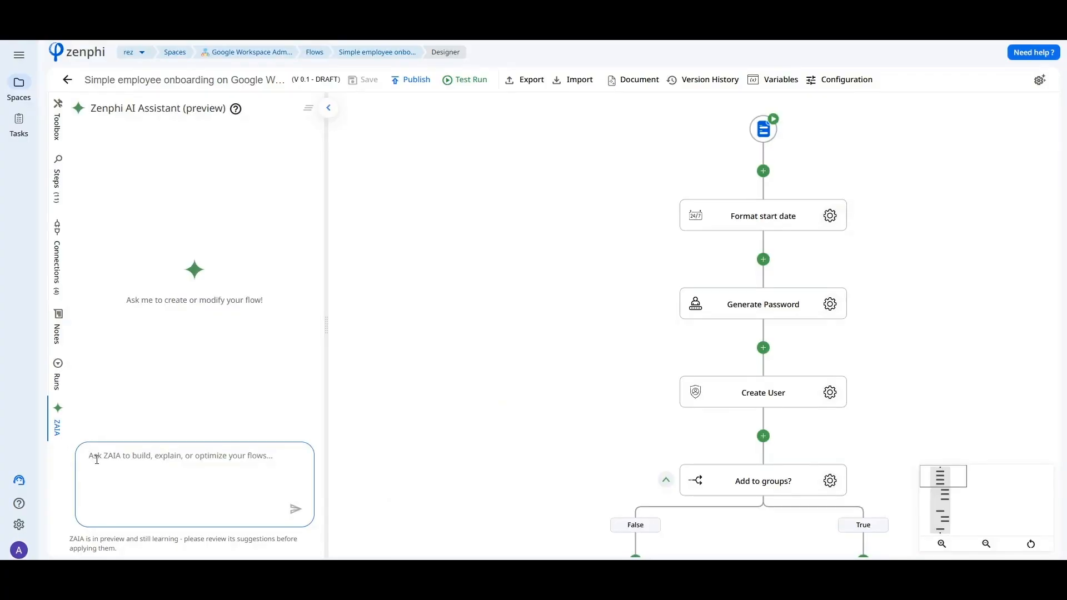
{"action": "type", "text": "I"}
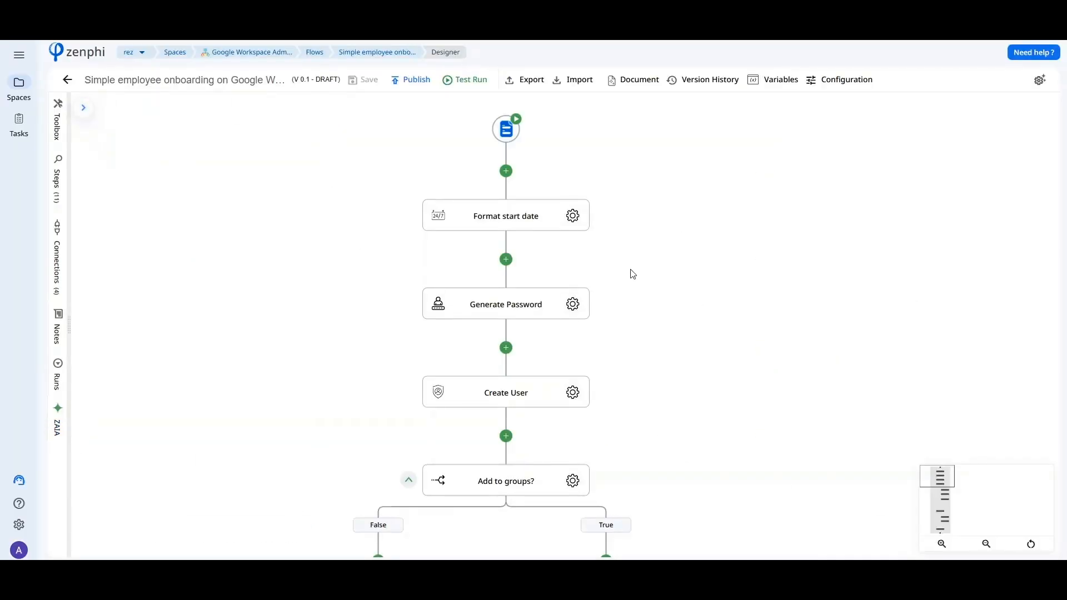
Open the flow's Employee Onboarding form and examine its Role Information fields, including Org Unit and Update Email Signature.
{"action": "left_click_drag", "start_coordinate": [632, 274], "coordinate": [628, 311]}
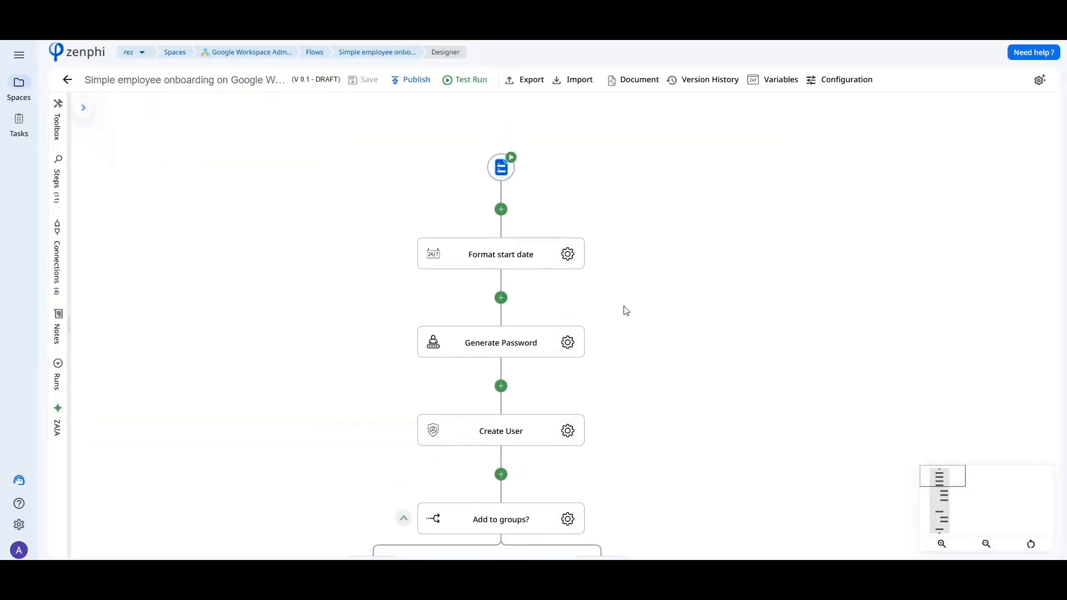
{"action": "left_click", "coordinate": [511, 177]}
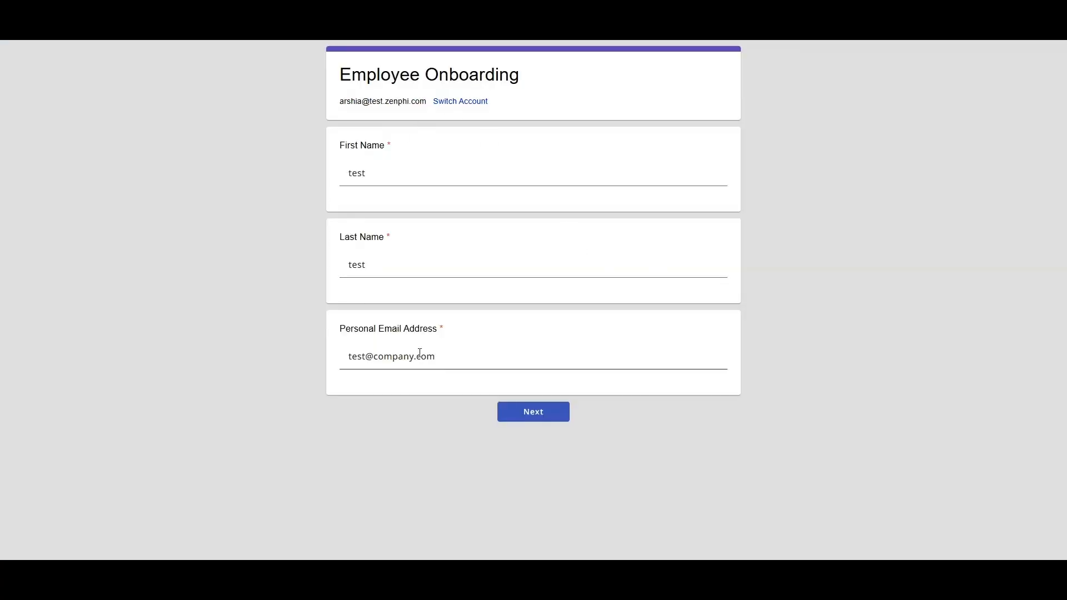
{"action": "left_click", "coordinate": [538, 417]}
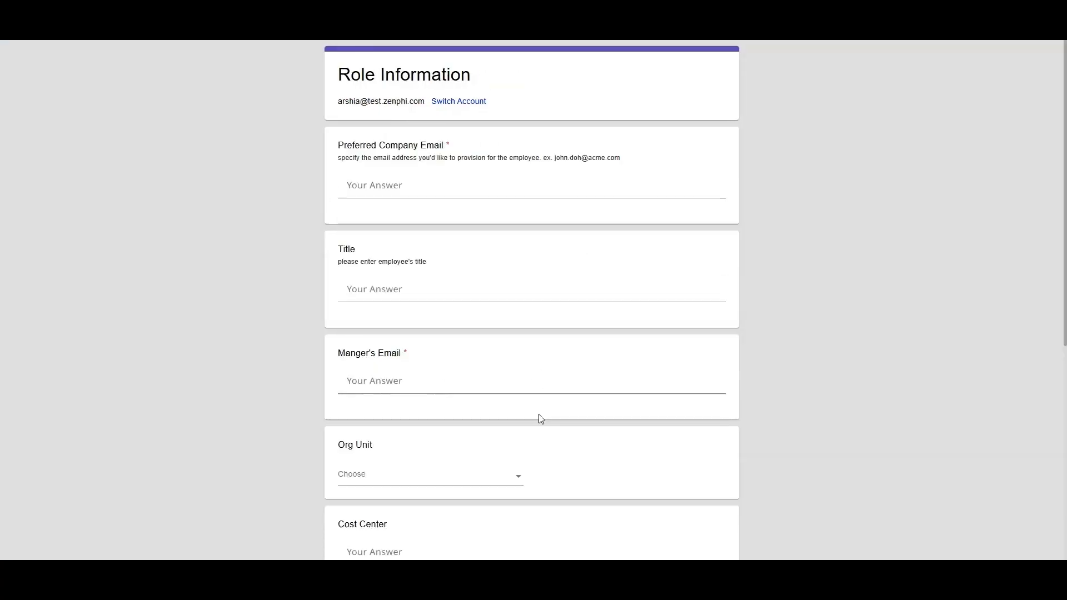
{"action": "scroll", "coordinate": [500, 372], "scroll_direction": "down", "scroll_amount": 2}
{"action": "left_click", "coordinate": [518, 367]}
{"action": "left_click", "coordinate": [518, 367]}
{"action": "scroll", "coordinate": [519, 369], "scroll_direction": "down", "scroll_amount": 5}
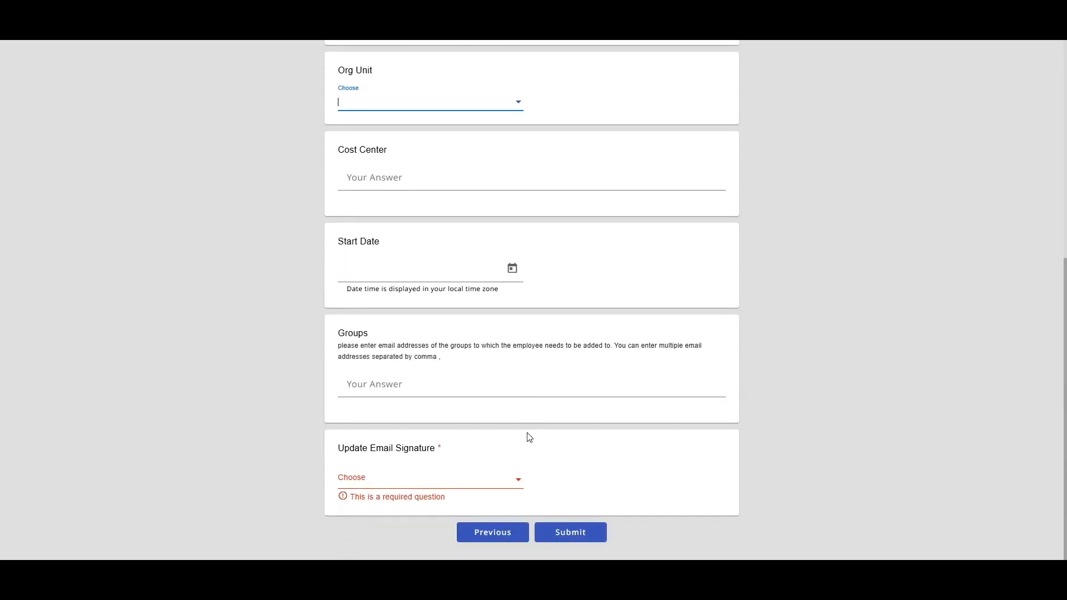
{"action": "left_click", "coordinate": [516, 480]}
{"action": "left_click", "coordinate": [517, 484]}
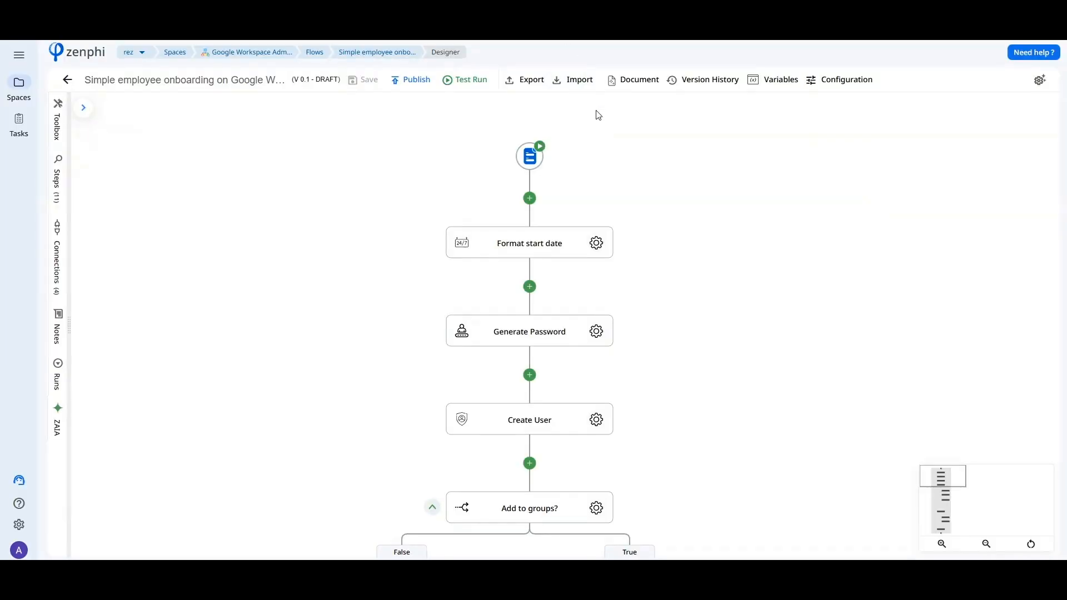
Replace the flow's form trigger with a Google Directory trigger using the User created event.
{"action": "left_click", "coordinate": [532, 162]}
{"action": "left_click", "coordinate": [1042, 106]}
{"action": "left_click", "coordinate": [635, 341]}
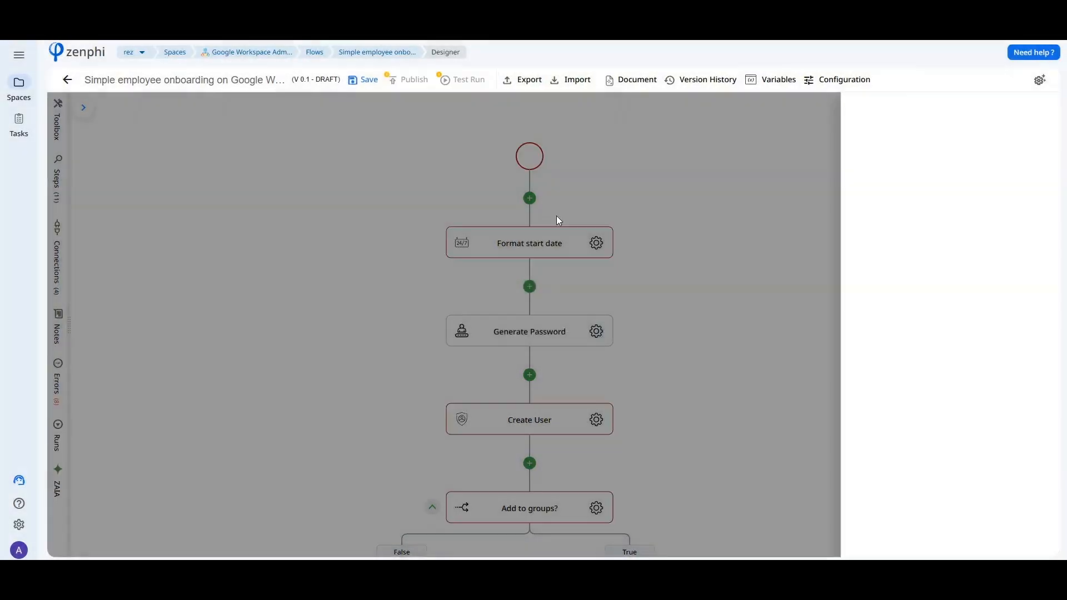
{"action": "scroll", "coordinate": [561, 333], "scroll_direction": "down", "scroll_amount": 5}
{"action": "scroll", "coordinate": [555, 336], "scroll_direction": "down", "scroll_amount": 5}
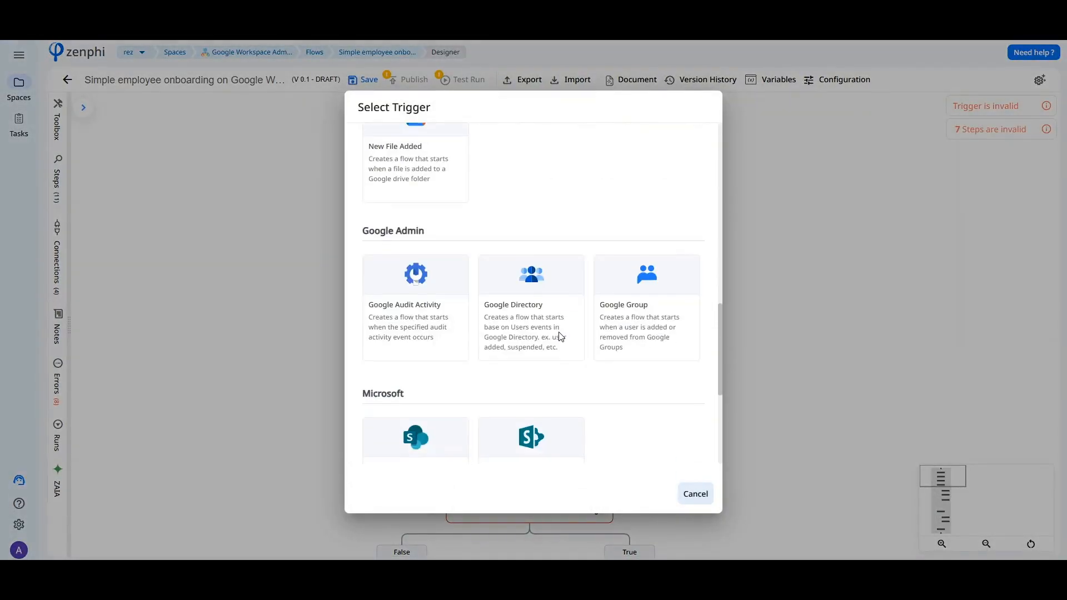
{"action": "left_click", "coordinate": [508, 300]}
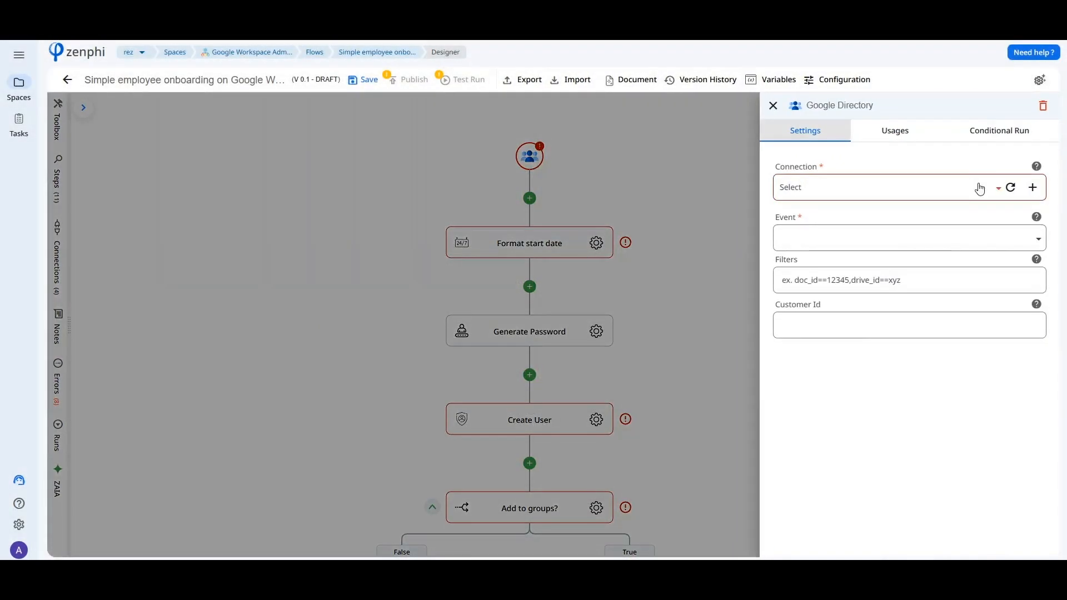
{"action": "left_click", "coordinate": [972, 243]}
{"action": "scroll", "coordinate": [866, 333], "scroll_direction": "down", "scroll_amount": 5}
{"action": "left_click", "coordinate": [807, 281]}
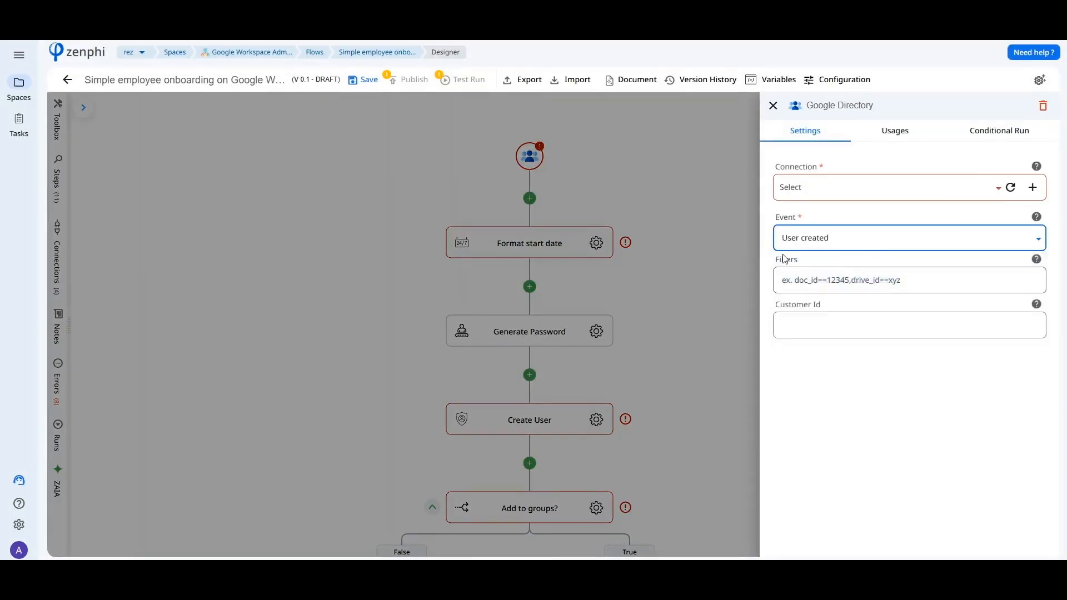
Replace the Google Directory trigger with an HTTP Webhook Trigger and view its settings.
{"action": "left_click", "coordinate": [1043, 105]}
{"action": "left_click", "coordinate": [641, 332]}
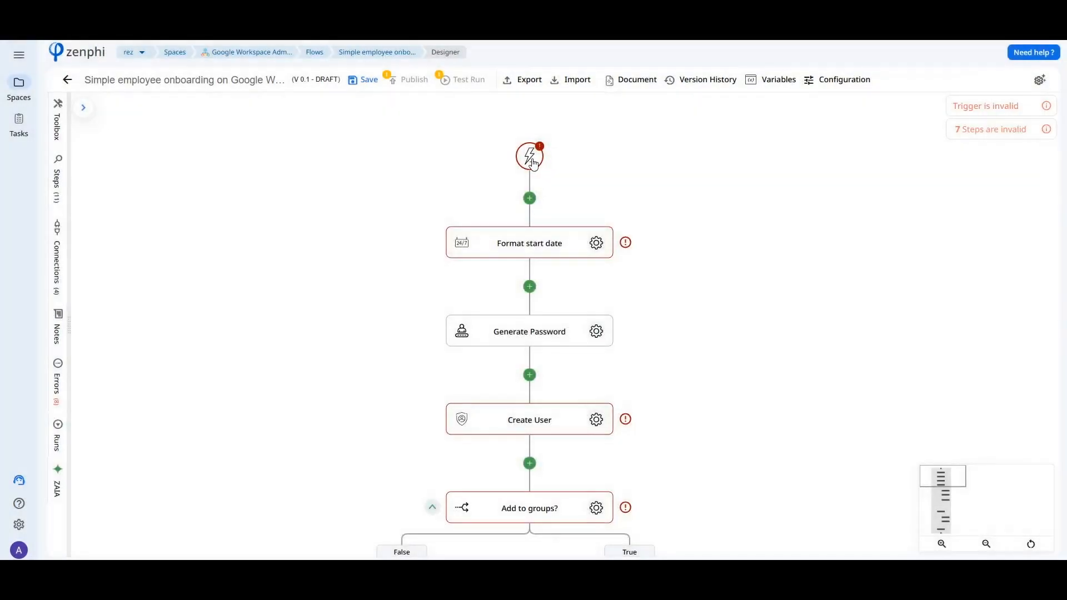
{"action": "left_click", "coordinate": [532, 158]}
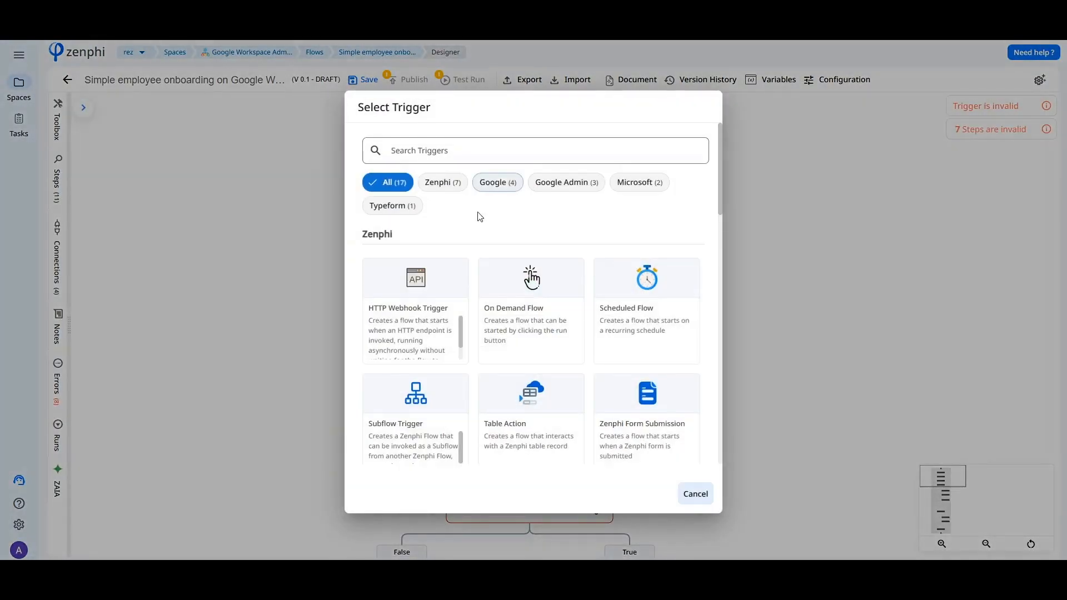
{"action": "left_click", "coordinate": [425, 296]}
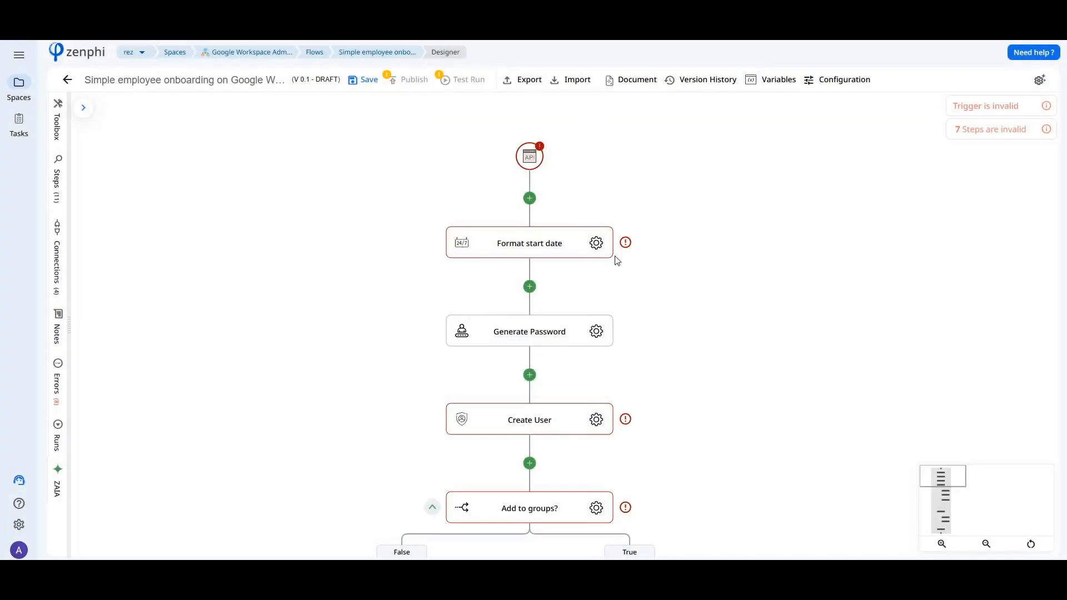
{"action": "left_click", "coordinate": [531, 160]}
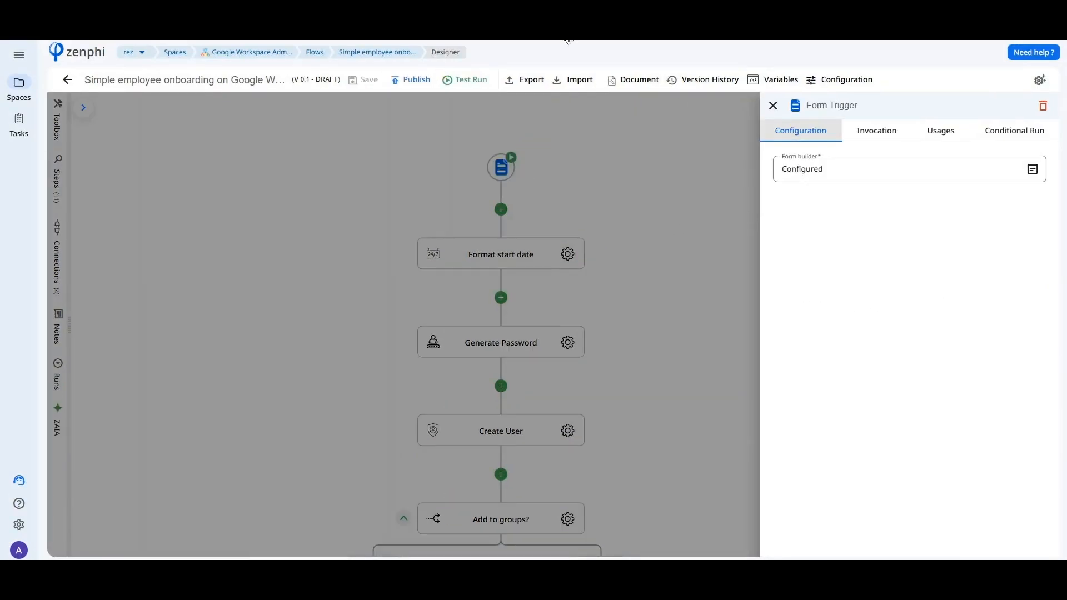
{"action": "left_click", "coordinate": [609, 170]}
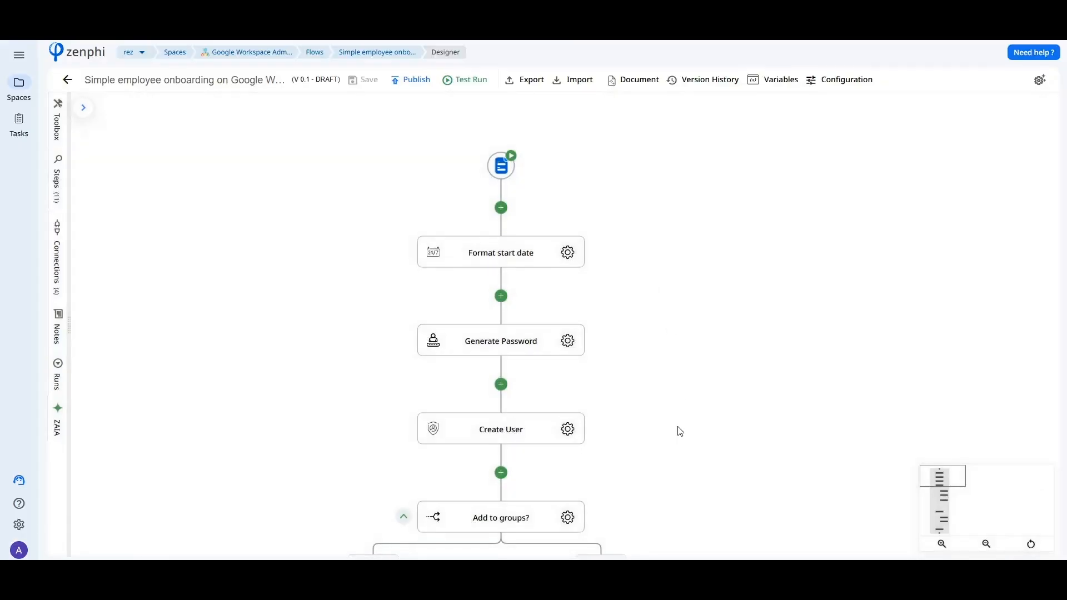
Insert a Switch By Value action between the Create User and "Add to groups?" steps.
{"action": "scroll", "coordinate": [639, 384], "scroll_direction": "down", "scroll_amount": 3}
{"action": "left_click", "coordinate": [518, 341]}
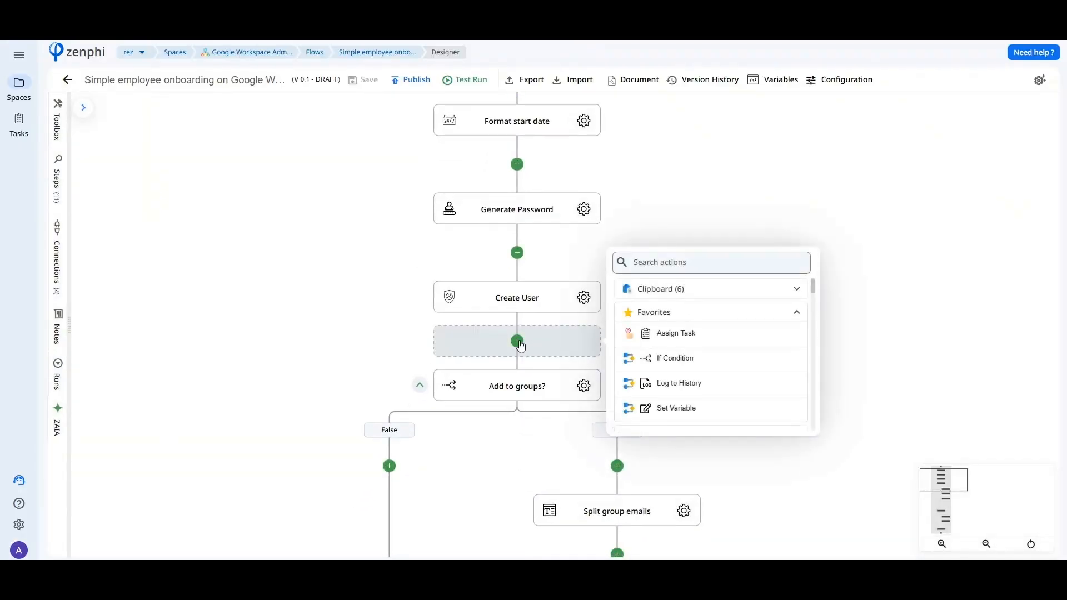
{"action": "type", "text": "switch"}
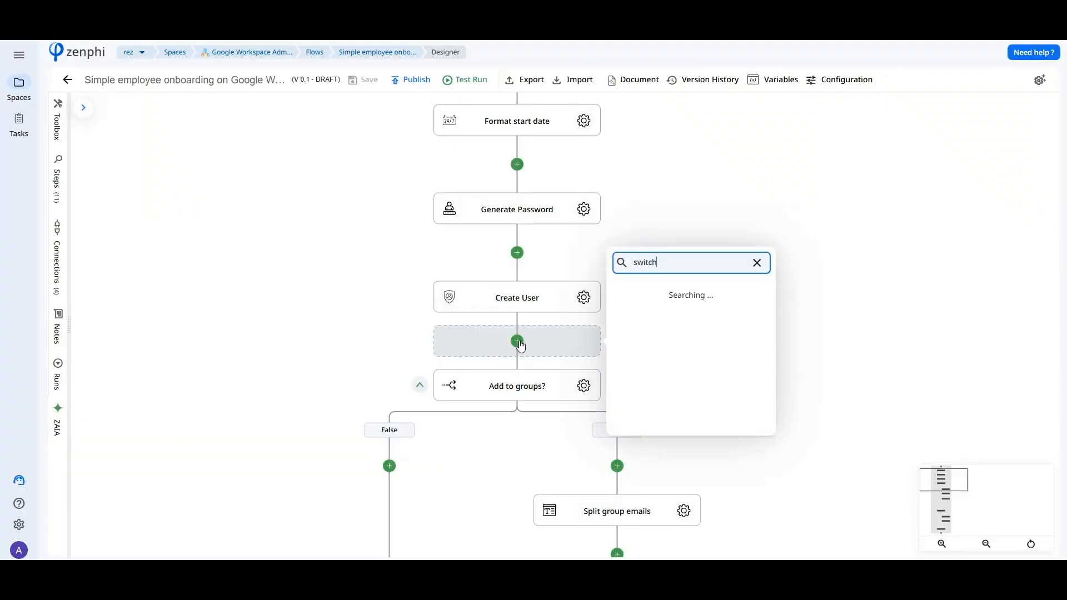
{"action": "left_click", "coordinate": [625, 312]}
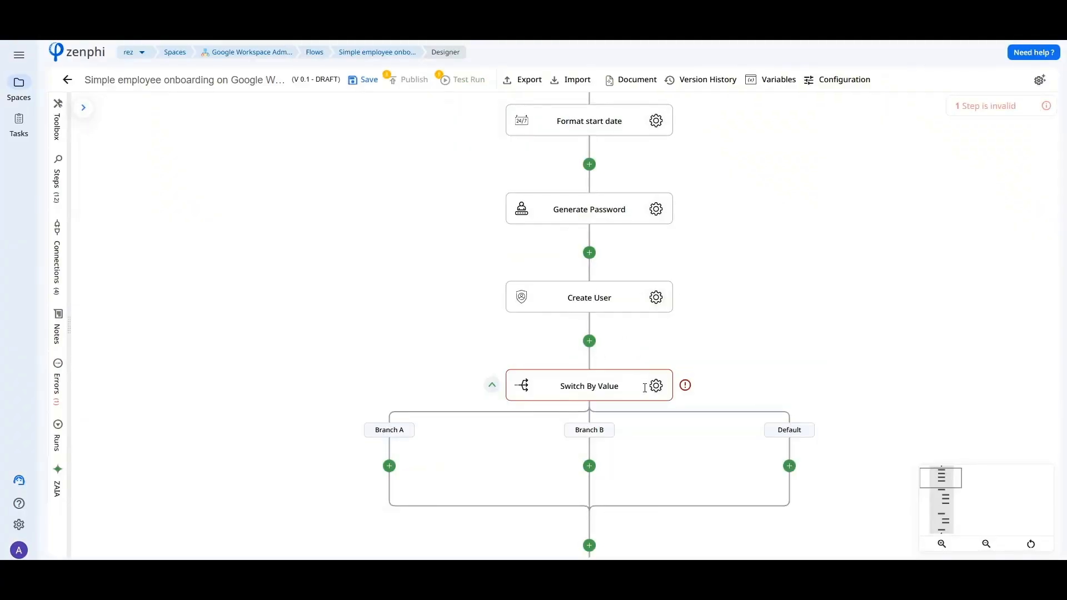
Set the Switch By Value input to the Org Unit value from the form trigger.
{"action": "left_click", "coordinate": [655, 385]}
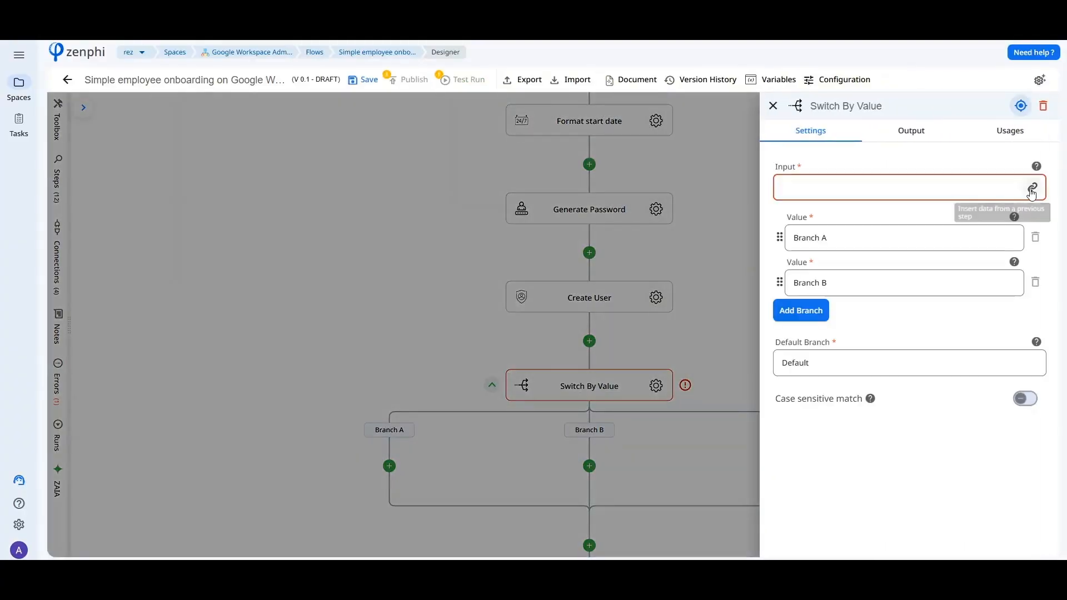
{"action": "left_click", "coordinate": [1031, 192]}
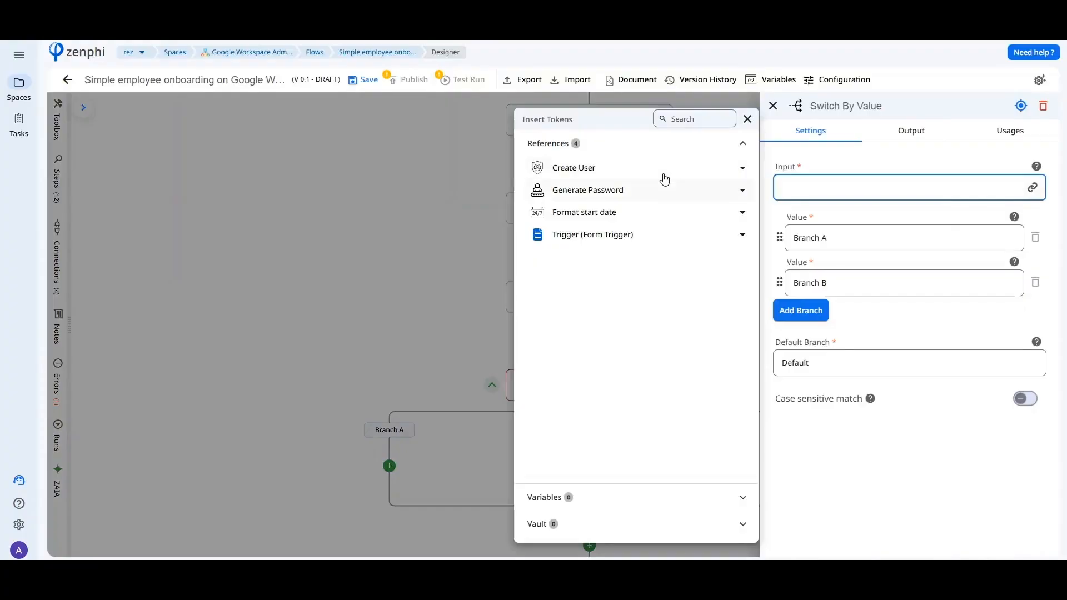
{"action": "left_click", "coordinate": [657, 236]}
{"action": "left_click", "coordinate": [661, 286]}
{"action": "left_click", "coordinate": [735, 343]}
Set the first two branch values of the switch to Sales and Marketing.
{"action": "double_click", "coordinate": [812, 240]}
{"action": "key", "text": "ctrl+a"}
{"action": "type", "text": "Sales"}
{"action": "left_click", "coordinate": [818, 286]}
{"action": "key", "text": "ctrl+a"}
{"action": "type", "text": "Marketin"}
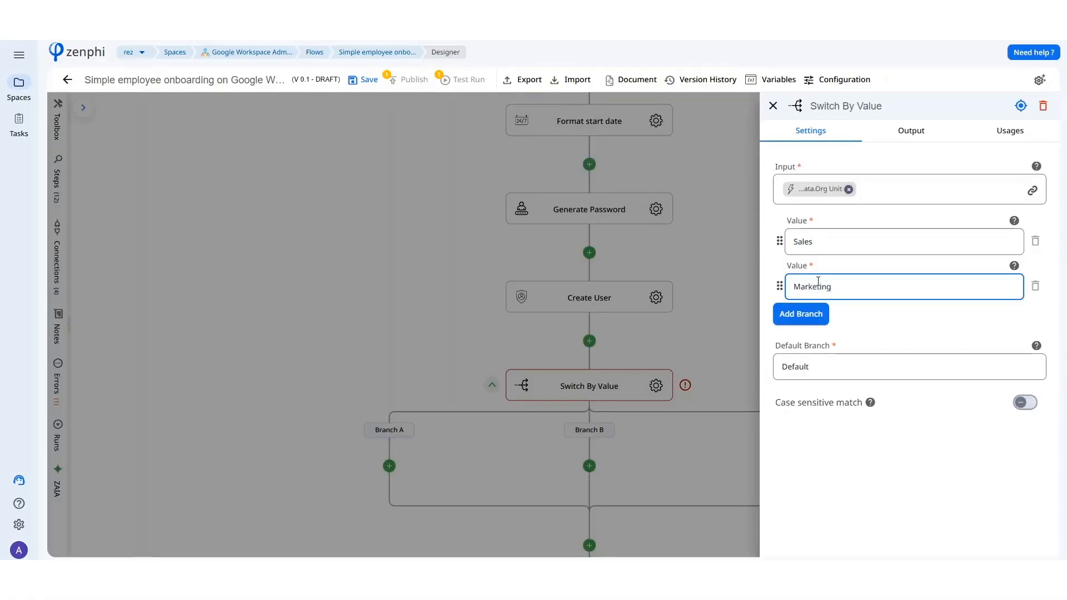
Add a third branch to the switch with the value R&D and close its settings.
{"action": "left_click", "coordinate": [800, 314]}
{"action": "left_click", "coordinate": [809, 332]}
{"action": "key", "text": "ctrl+a"}
{"action": "type", "text": "R"}
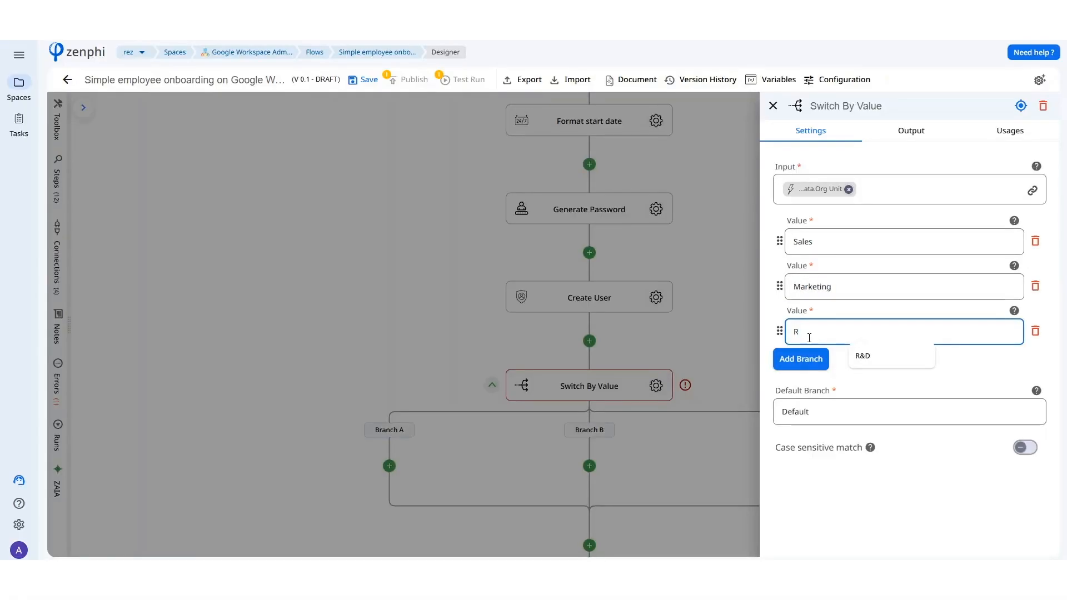
{"action": "type", "text": "&D"}
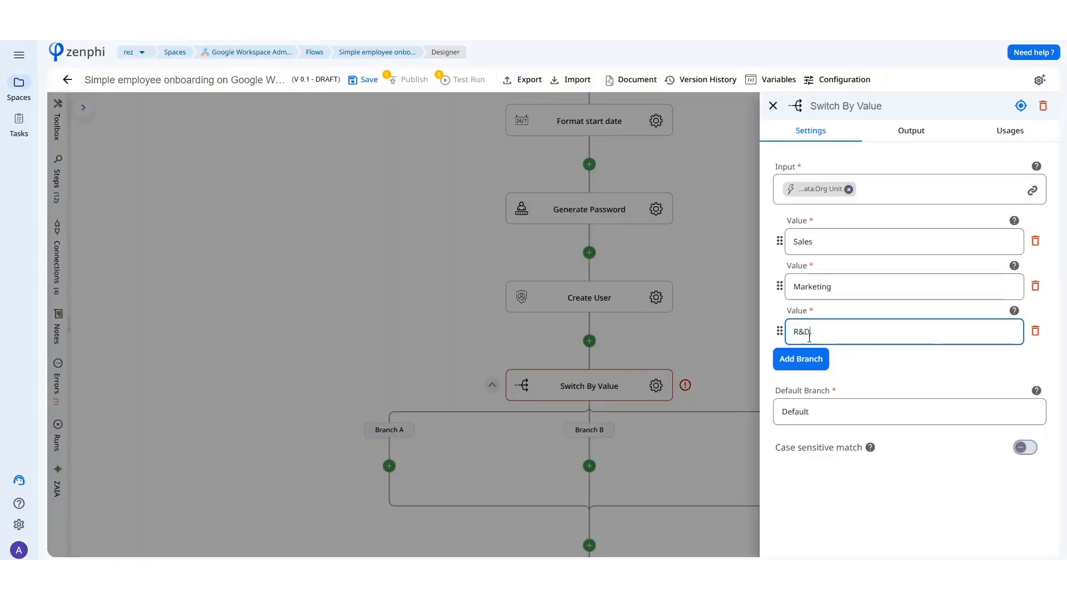
{"action": "left_click", "coordinate": [745, 329]}
Review the settings of the Add to group step inside the Foreach group loop.
{"action": "left_click_drag", "start_coordinate": [721, 491], "coordinate": [620, 287]}
{"action": "left_click_drag", "start_coordinate": [727, 434], "coordinate": [699, 198]}
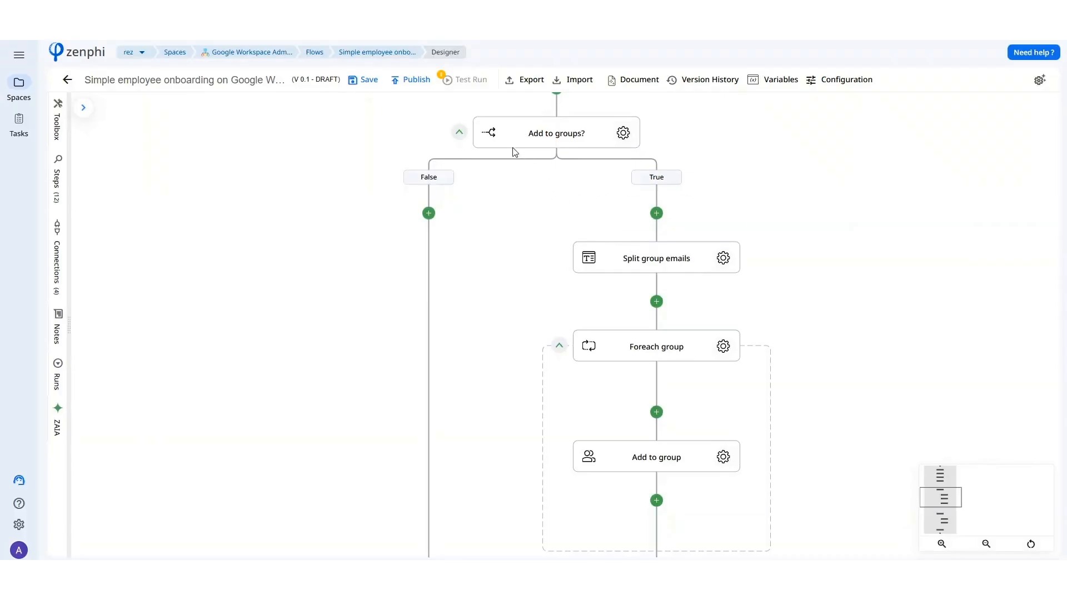
{"action": "scroll", "coordinate": [874, 407], "scroll_direction": "down", "scroll_amount": 3}
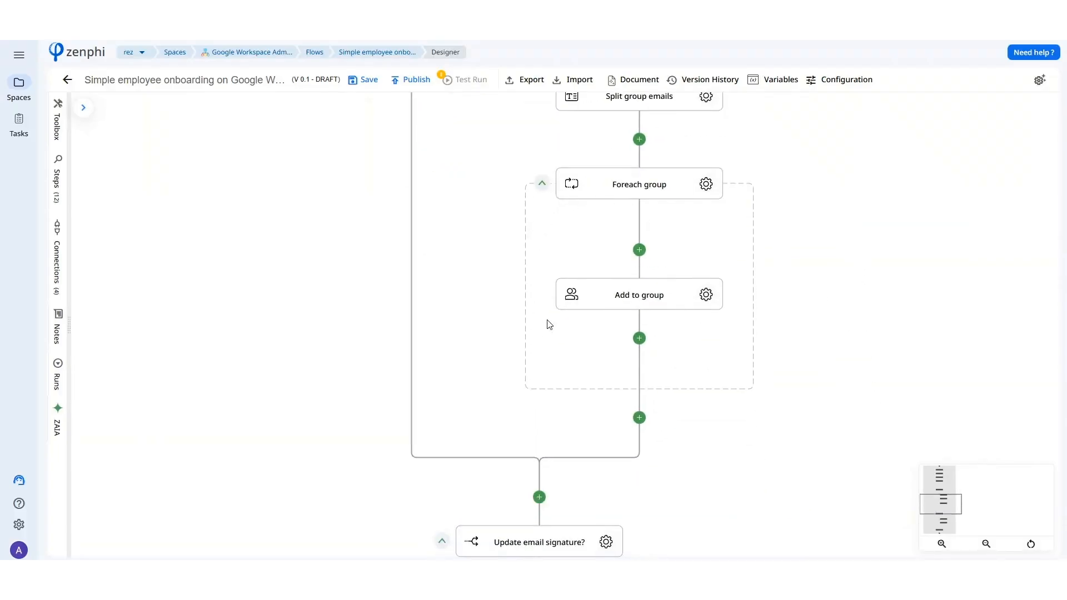
{"action": "left_click", "coordinate": [706, 295]}
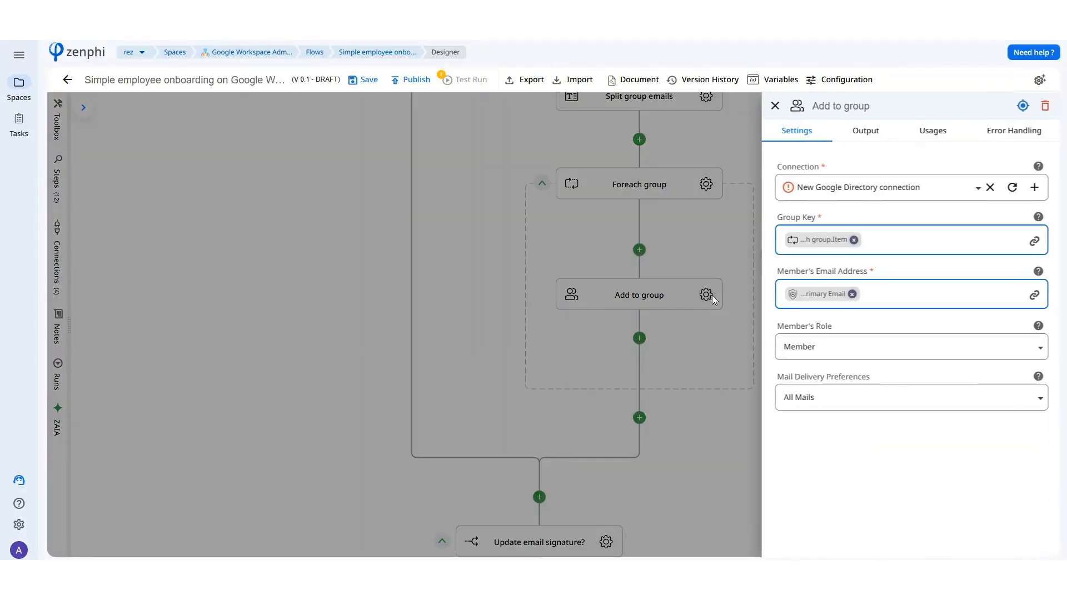
{"action": "left_click", "coordinate": [690, 442]}
Add an Assign License action just before the Update email signature? condition, look over its settings and close them.
{"action": "scroll", "coordinate": [687, 432], "scroll_direction": "down", "scroll_amount": 2}
{"action": "left_click_drag", "start_coordinate": [684, 471], "coordinate": [692, 374]}
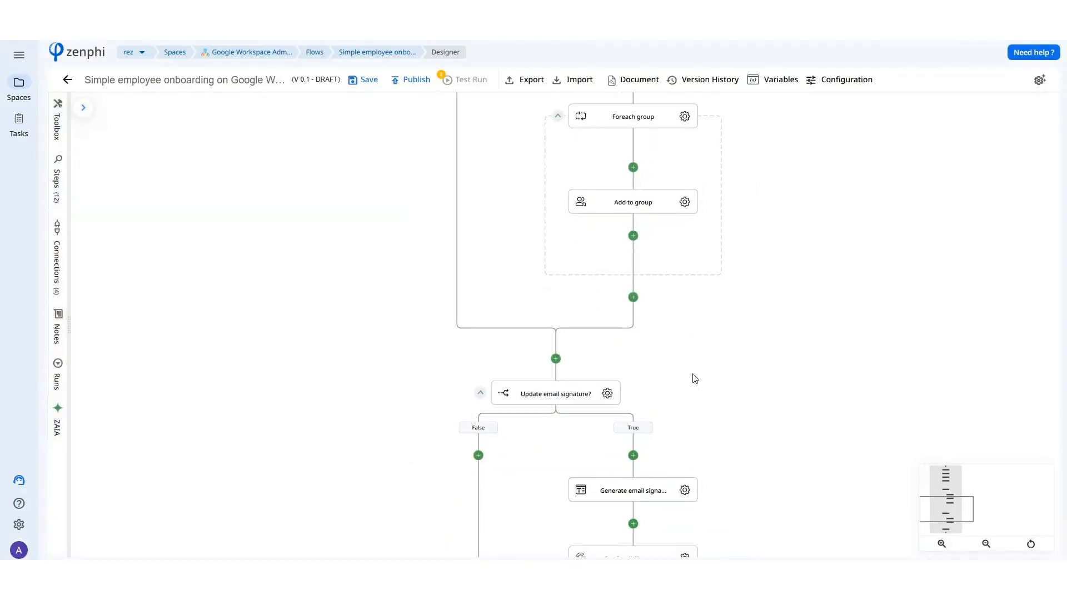
{"action": "left_click", "coordinate": [555, 359]}
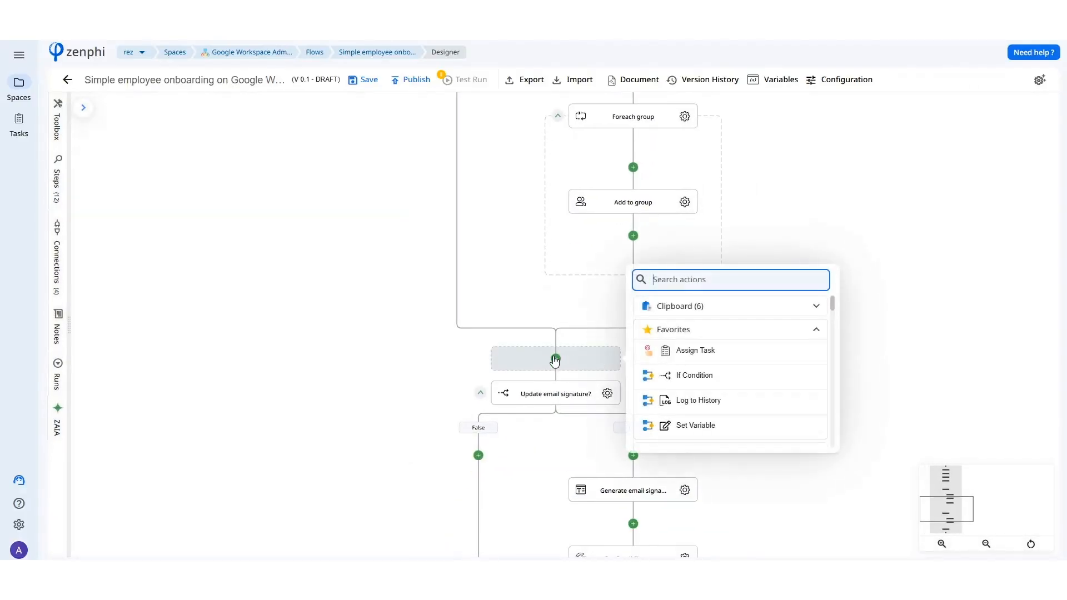
{"action": "type", "text": "a"}
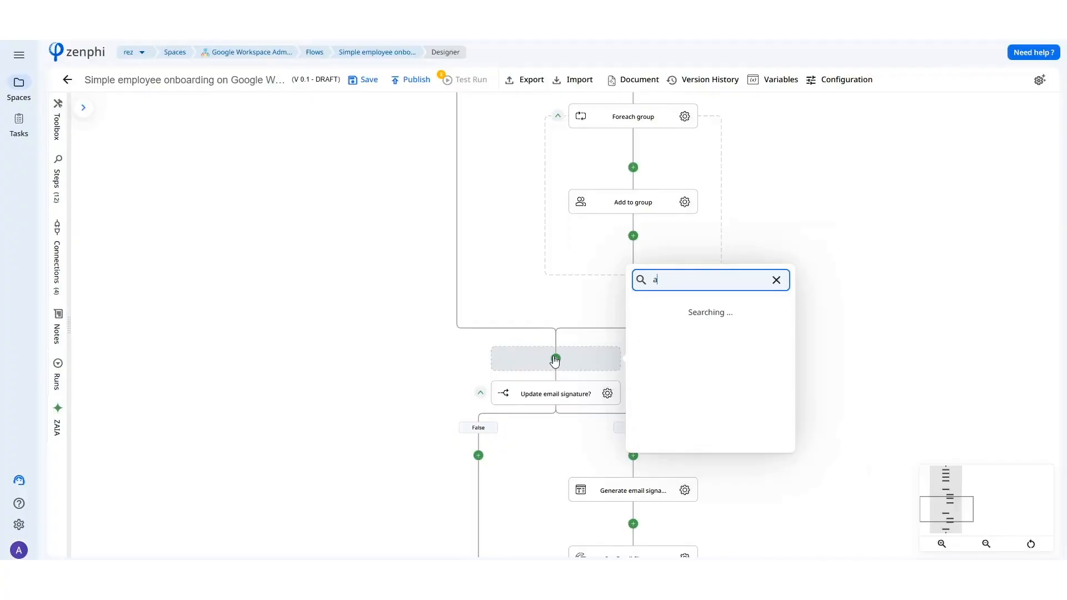
{"action": "type", "text": "dd"}
{"action": "key", "text": "BackSpace"}
{"action": "type", "text": "ssign lic"}
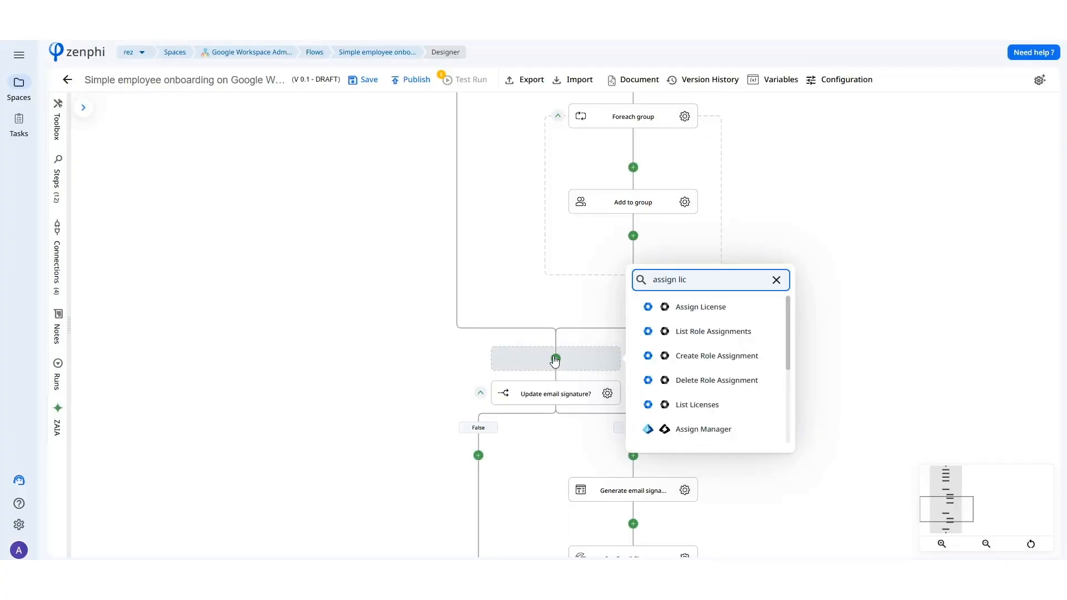
{"action": "left_click", "coordinate": [658, 308]}
{"action": "left_click", "coordinate": [606, 394]}
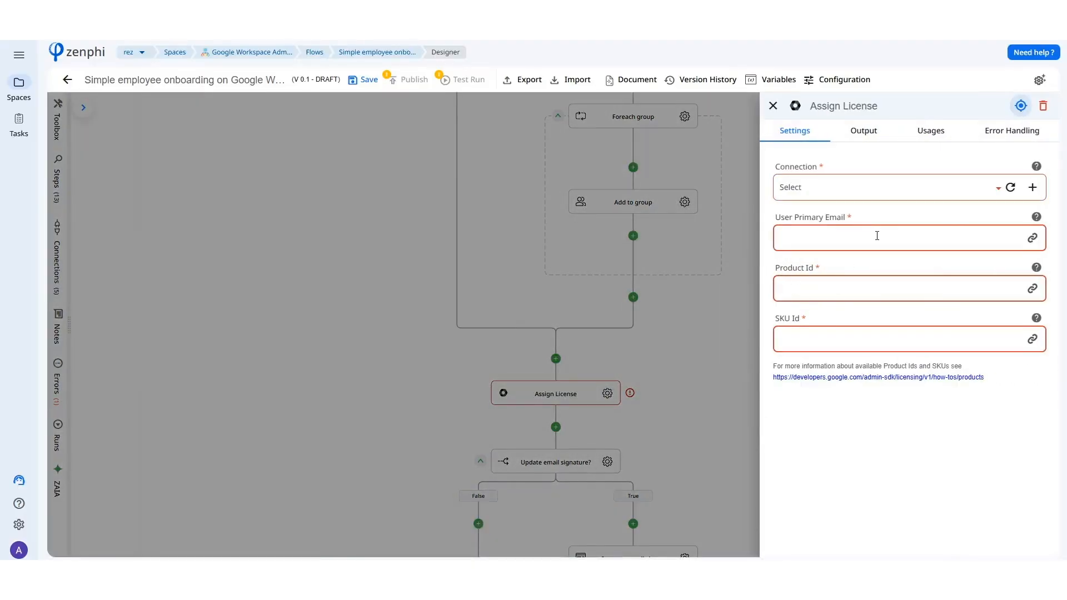
{"action": "left_click", "coordinate": [707, 415]}
Add the Google Workspace Share File/Folder action right after Assign License and open its settings.
{"action": "left_click_drag", "start_coordinate": [674, 465], "coordinate": [672, 348]}
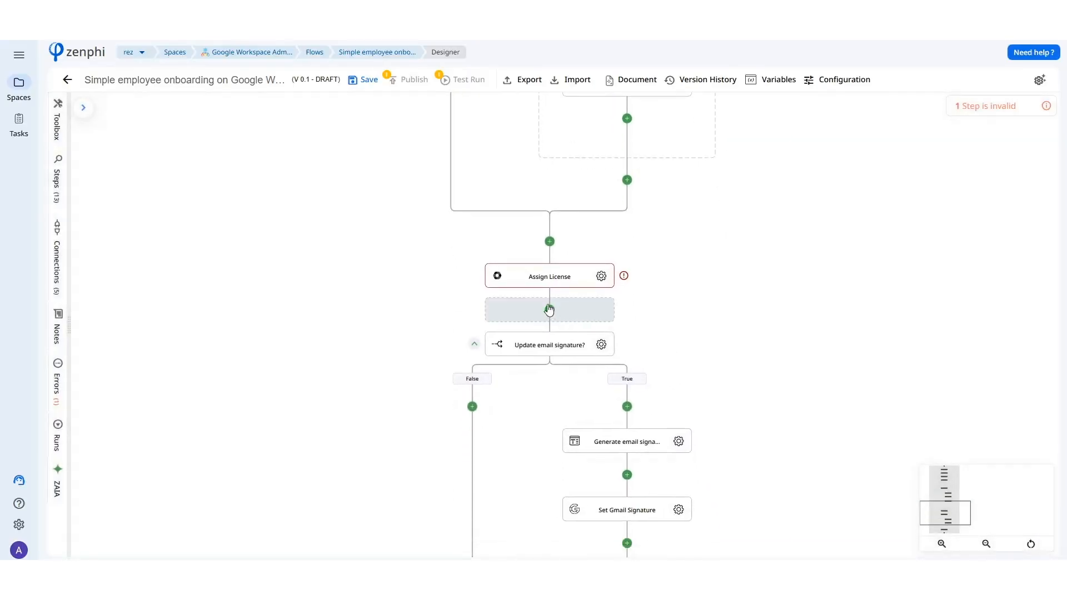
{"action": "left_click", "coordinate": [549, 309]}
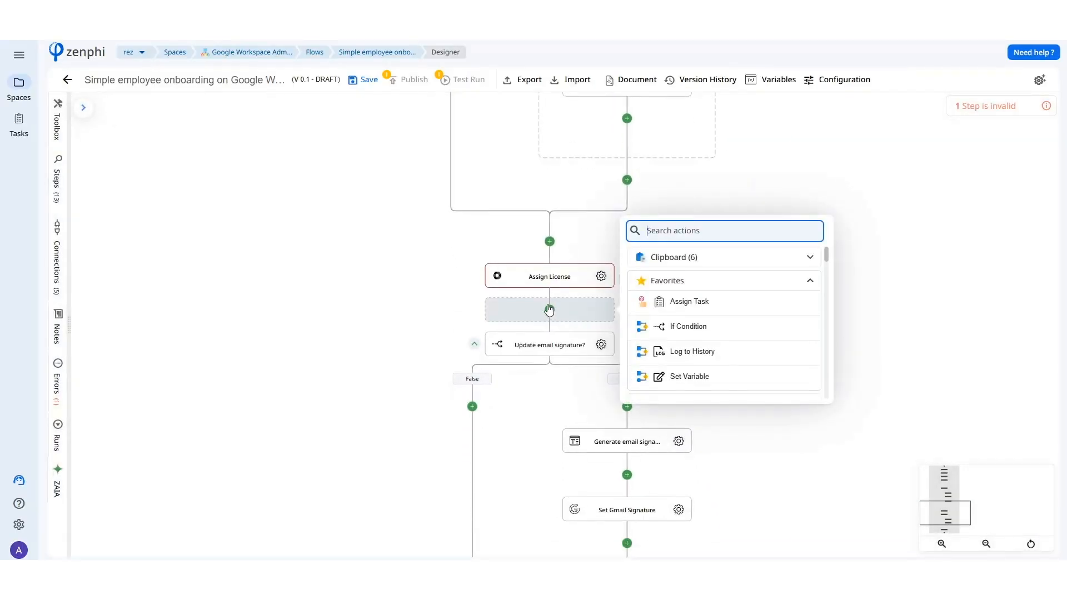
{"action": "type", "text": "share file"}
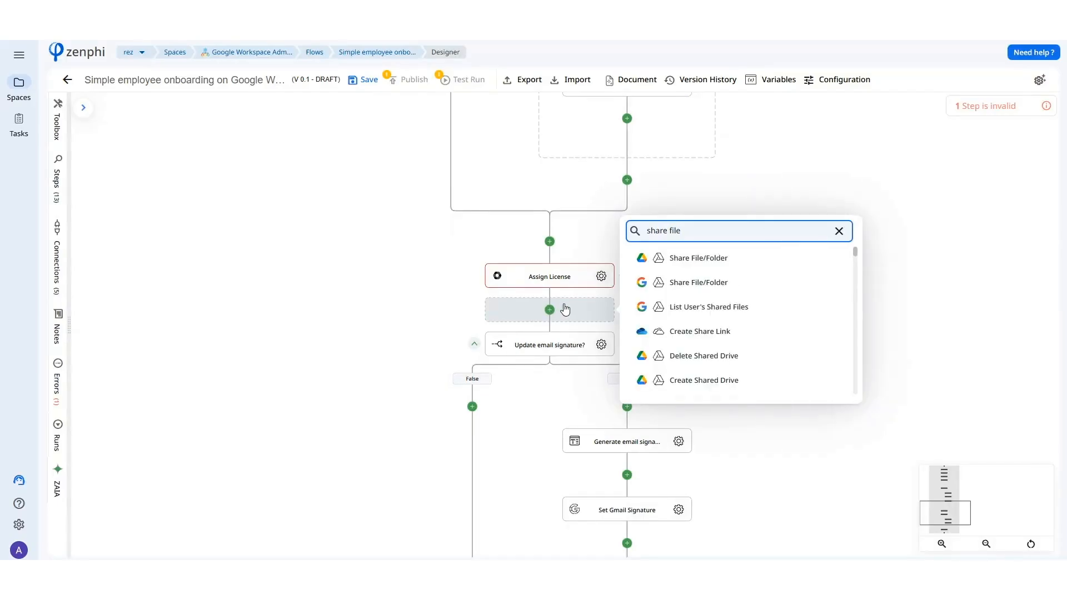
{"action": "left_click", "coordinate": [666, 283]}
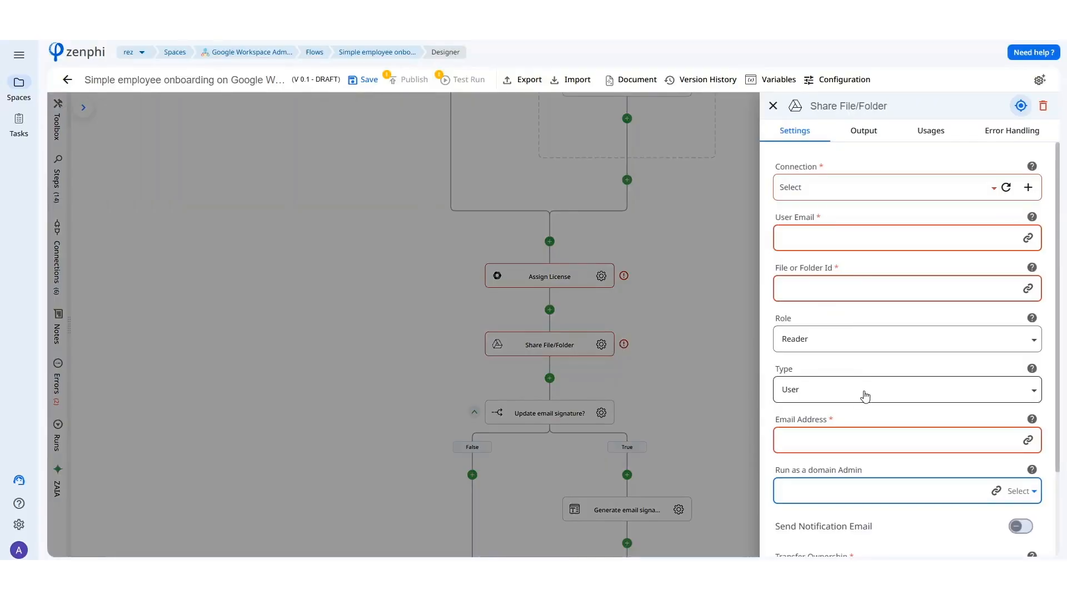
Check the available role options of the Share File/Folder step, keeping Reader, and close its settings.
{"action": "left_click", "coordinate": [859, 354]}
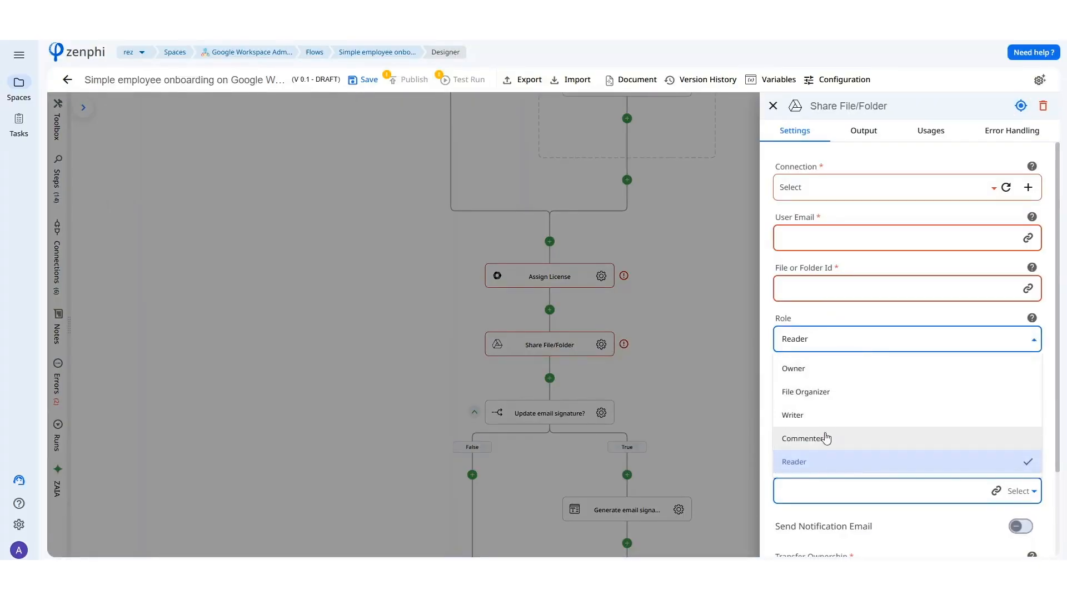
{"action": "left_click", "coordinate": [825, 342]}
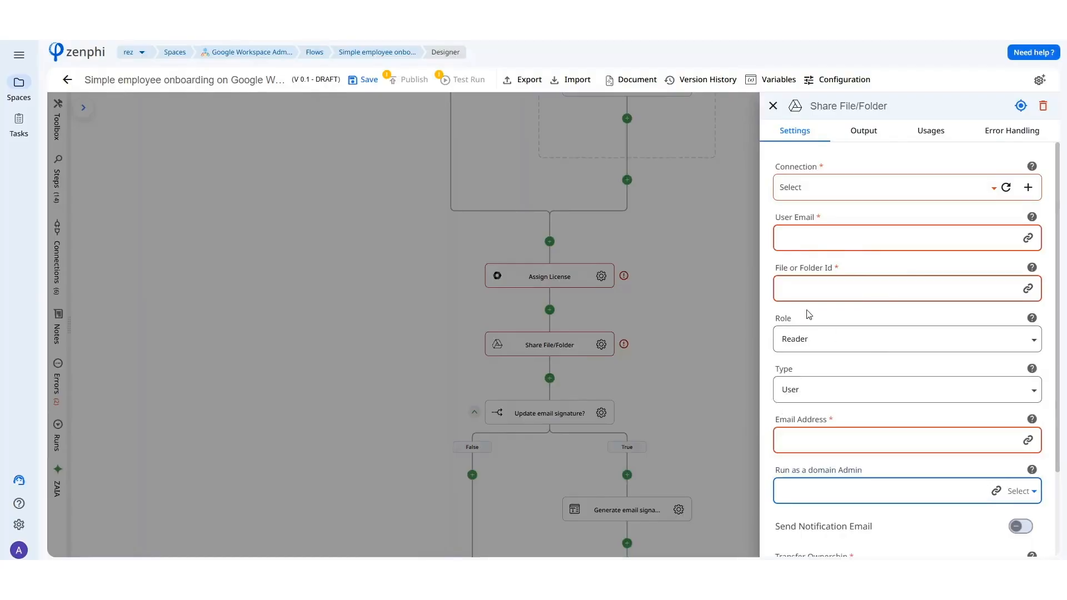
{"action": "left_click", "coordinate": [659, 364]}
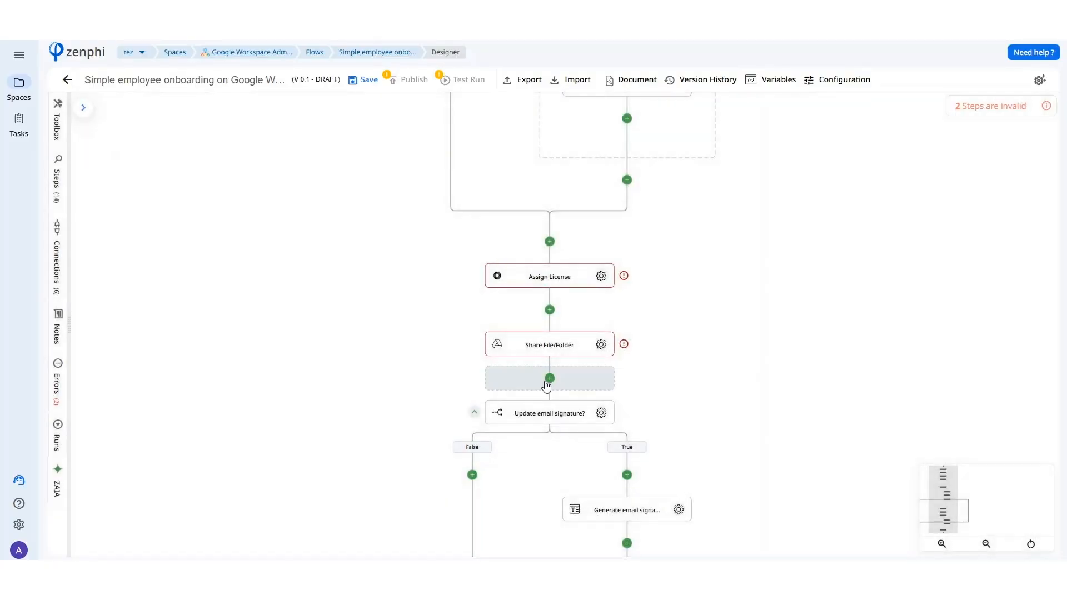
Add a Create Calendar Delegate action right after the Share File/Folder step.
{"action": "left_click", "coordinate": [548, 379]}
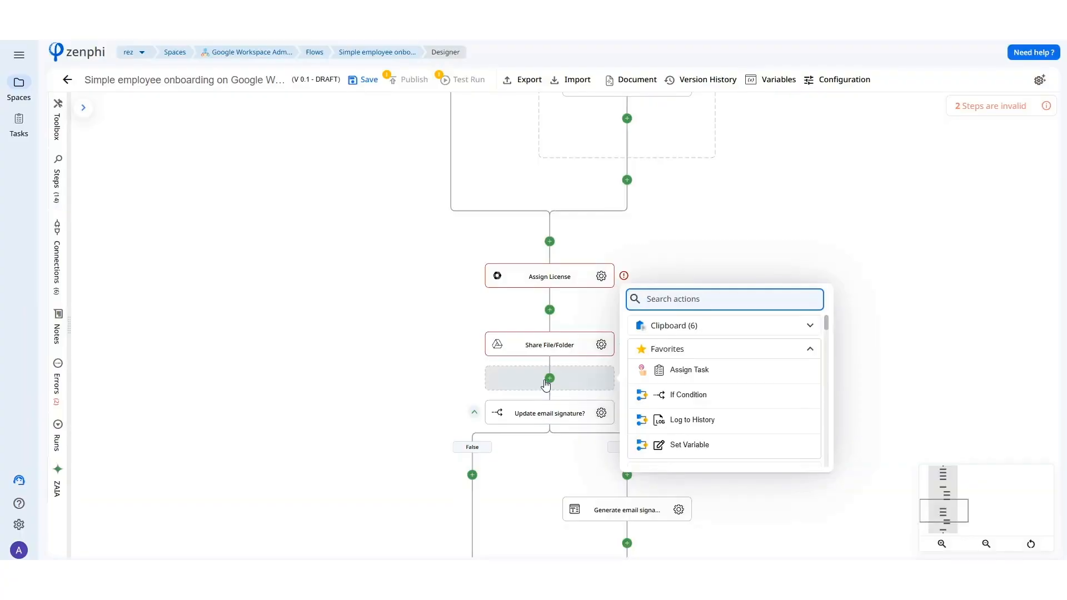
{"action": "type", "text": "crea"}
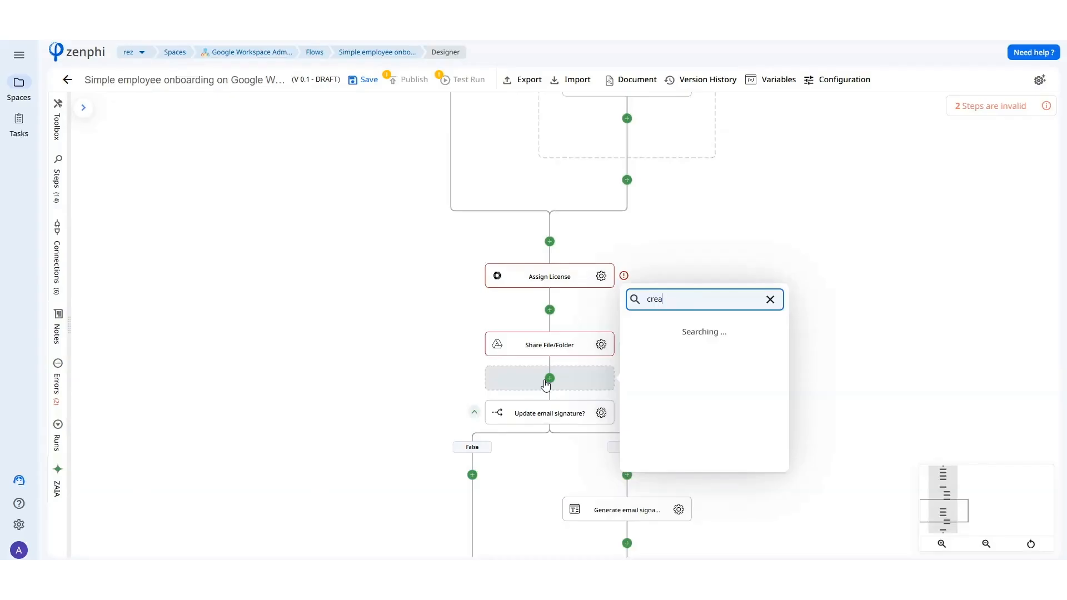
{"action": "type", "text": "te calendar de"}
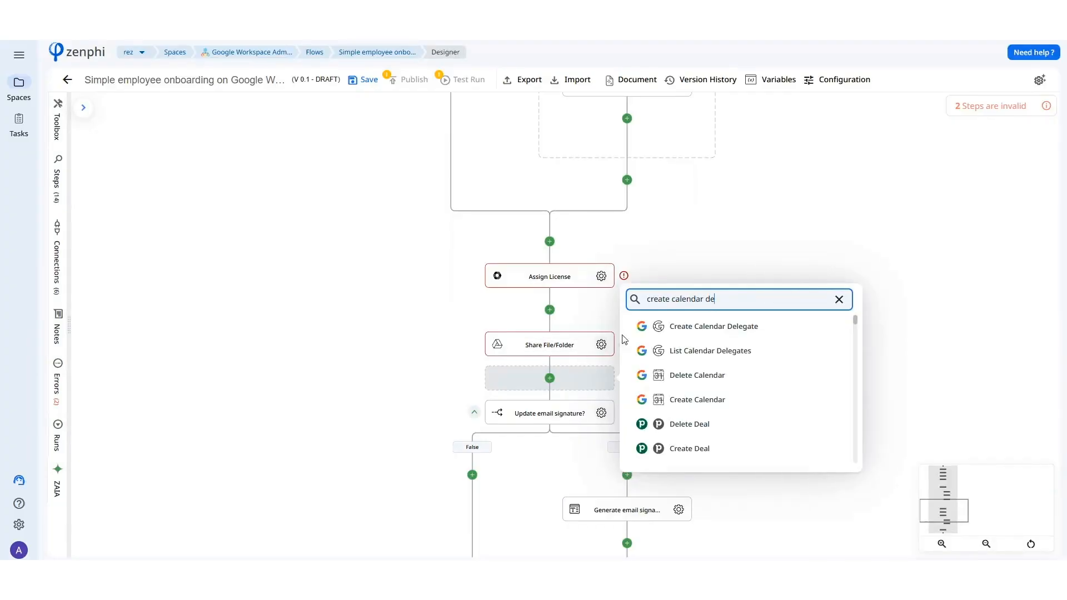
{"action": "left_click", "coordinate": [641, 327]}
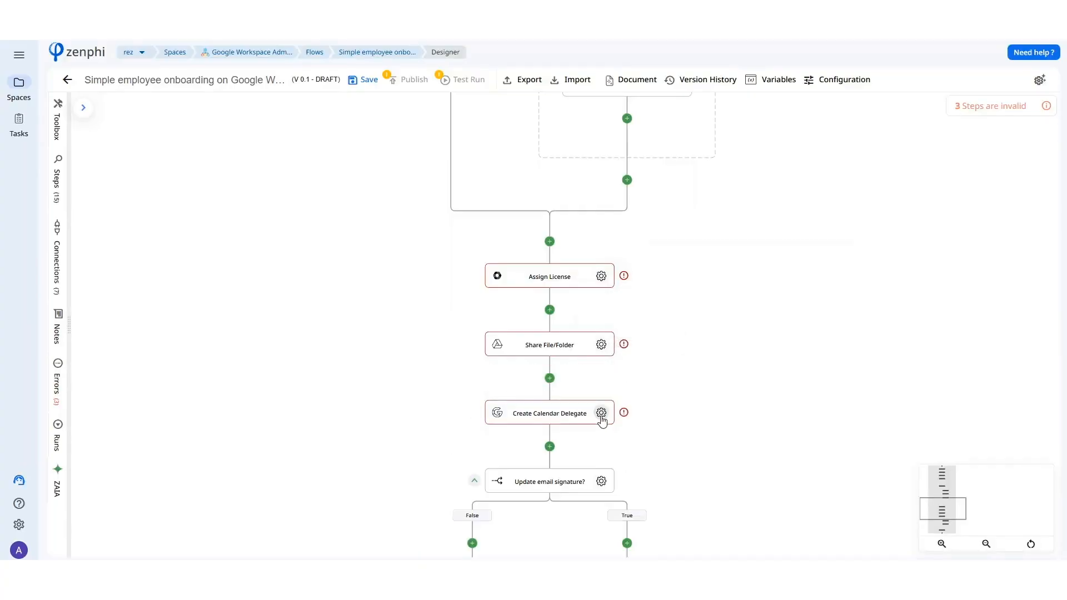
Set the calendar delegate's scope type to User and its role to See free/busy (freeBusyReader), and close the settings.
{"action": "left_click", "coordinate": [602, 414]}
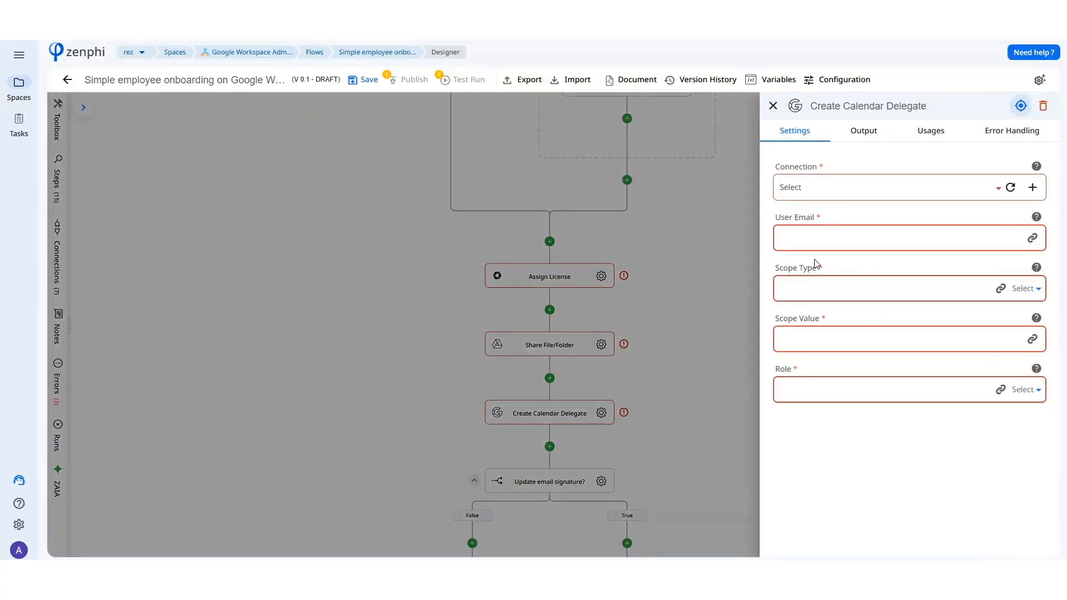
{"action": "left_click", "coordinate": [1024, 288]}
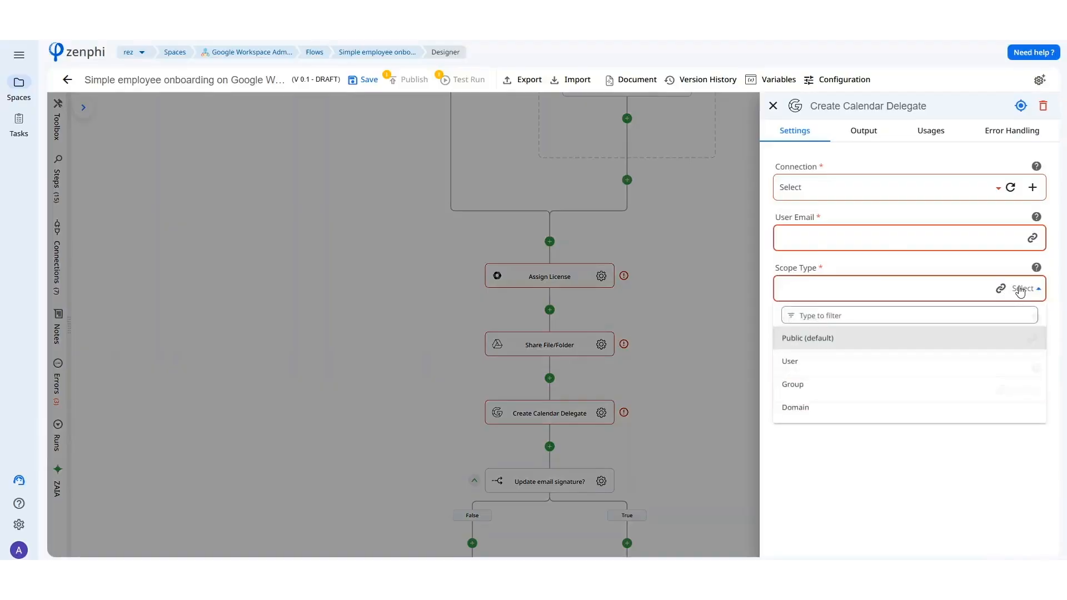
{"action": "left_click", "coordinate": [854, 364]}
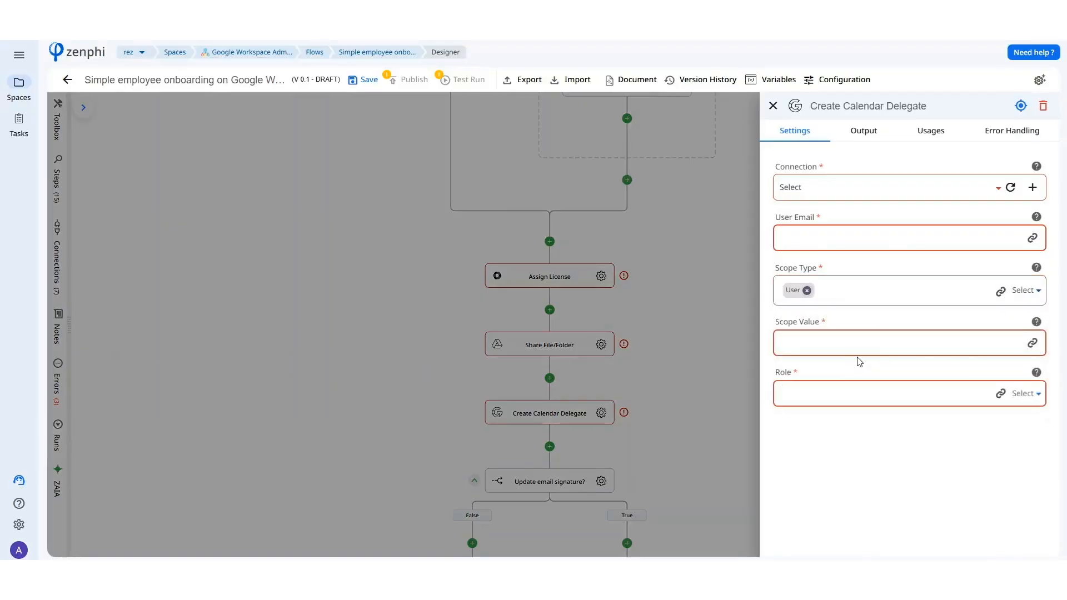
{"action": "left_click", "coordinate": [1024, 392]}
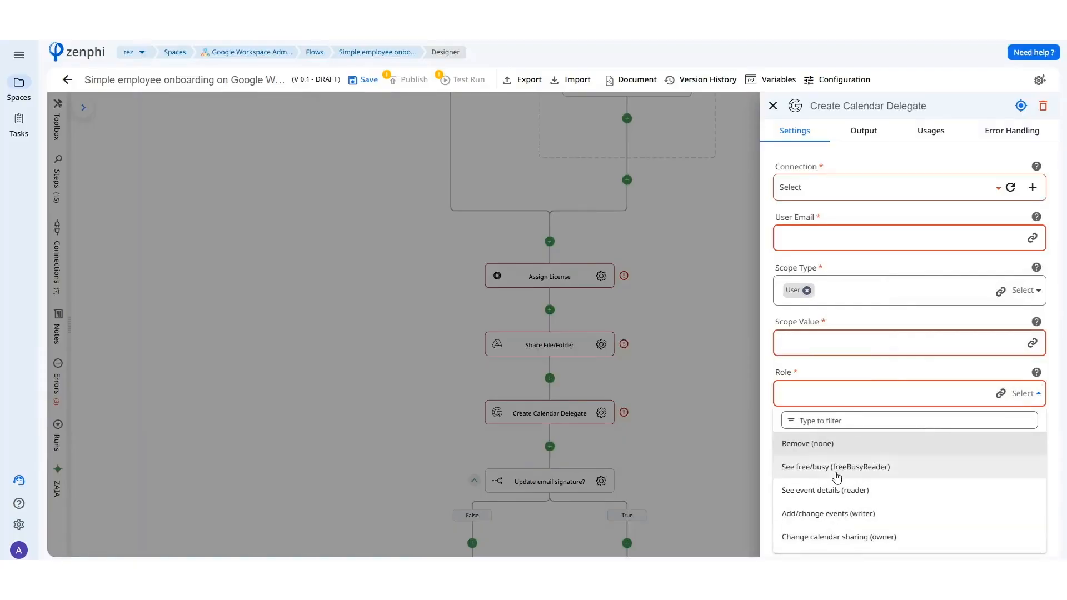
{"action": "left_click", "coordinate": [832, 472]}
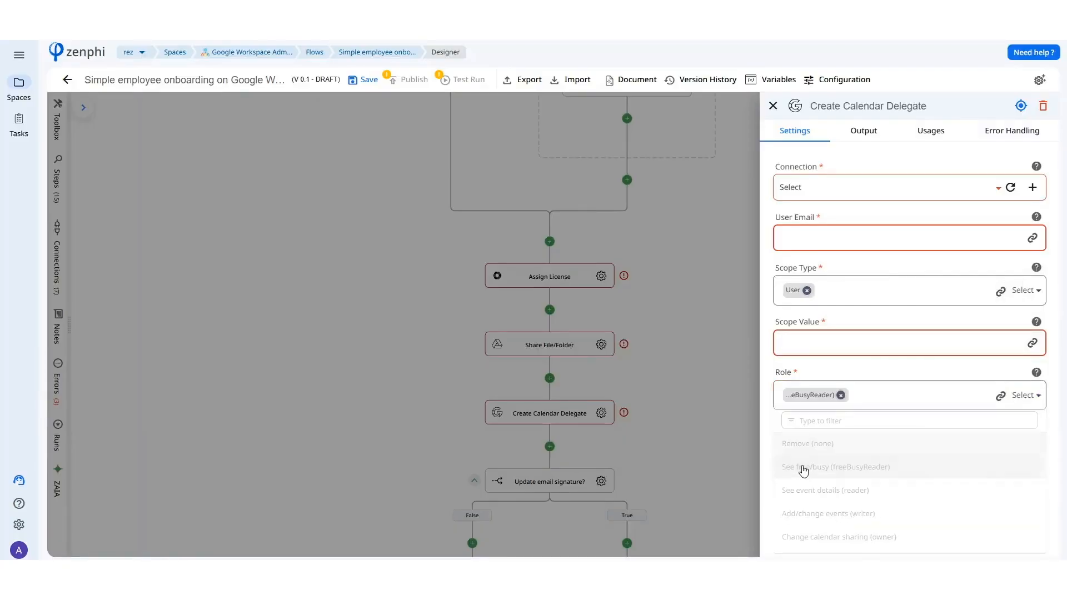
{"action": "left_click", "coordinate": [550, 446]}
Add the Slack Add Members action right after Create Calendar Delegate.
{"action": "left_click", "coordinate": [550, 446]}
{"action": "type", "text": "add member"}
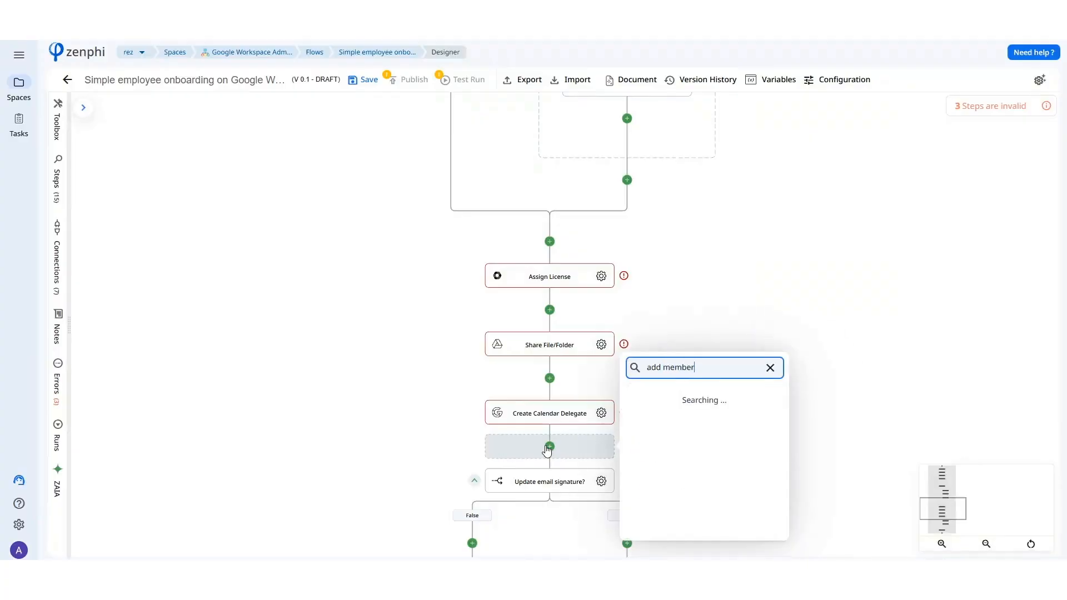
{"action": "left_click", "coordinate": [662, 447]}
Review the channel and user fields in the Add Members settings and close them.
{"action": "left_click", "coordinate": [601, 432]}
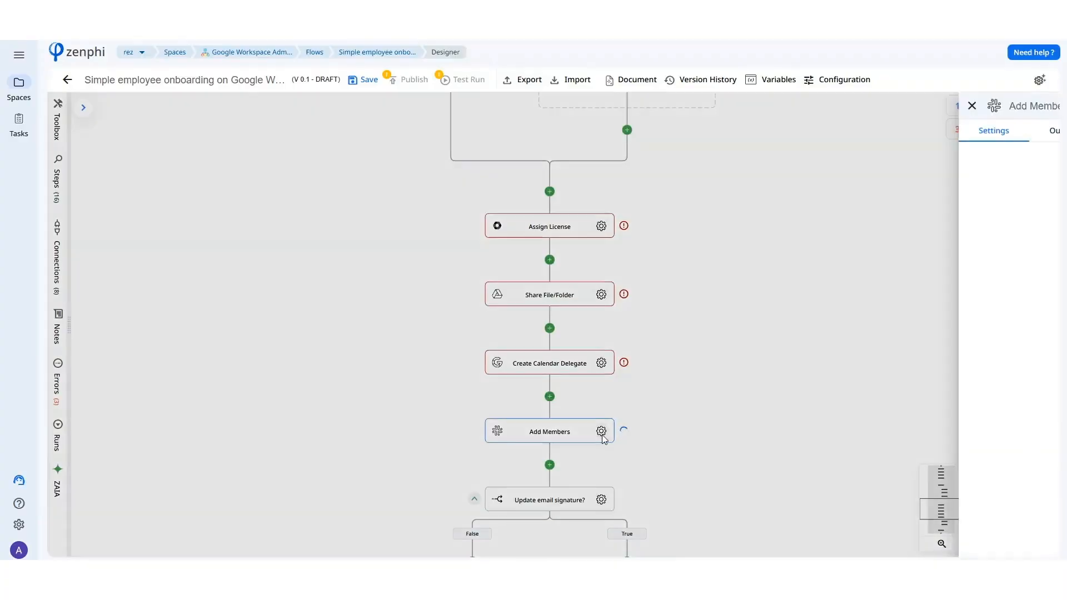
{"action": "left_click", "coordinate": [1010, 239]}
{"action": "left_click", "coordinate": [994, 349]}
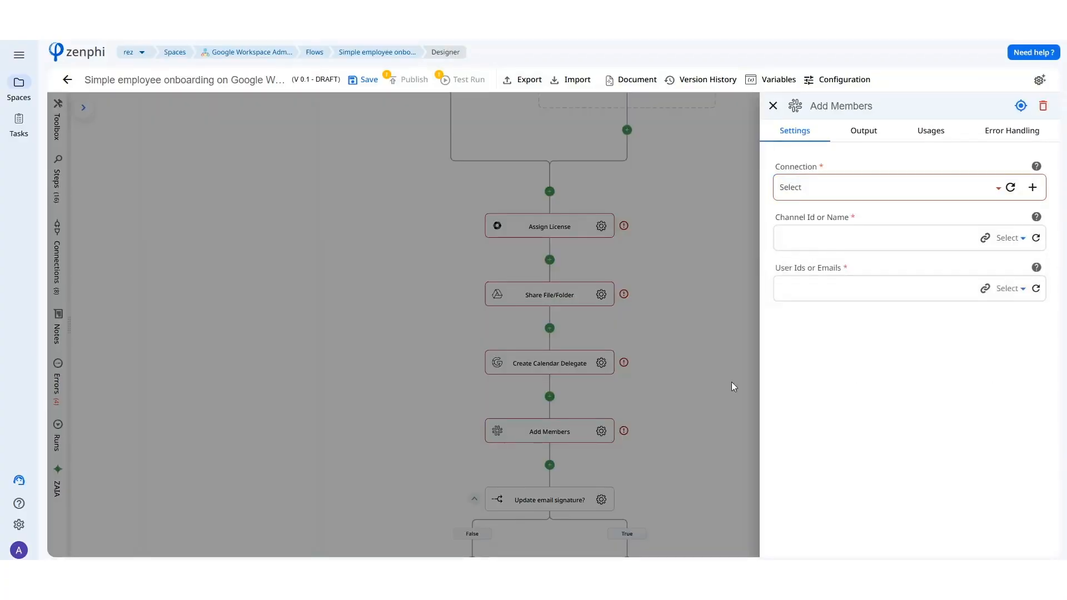
{"action": "left_click", "coordinate": [608, 382]}
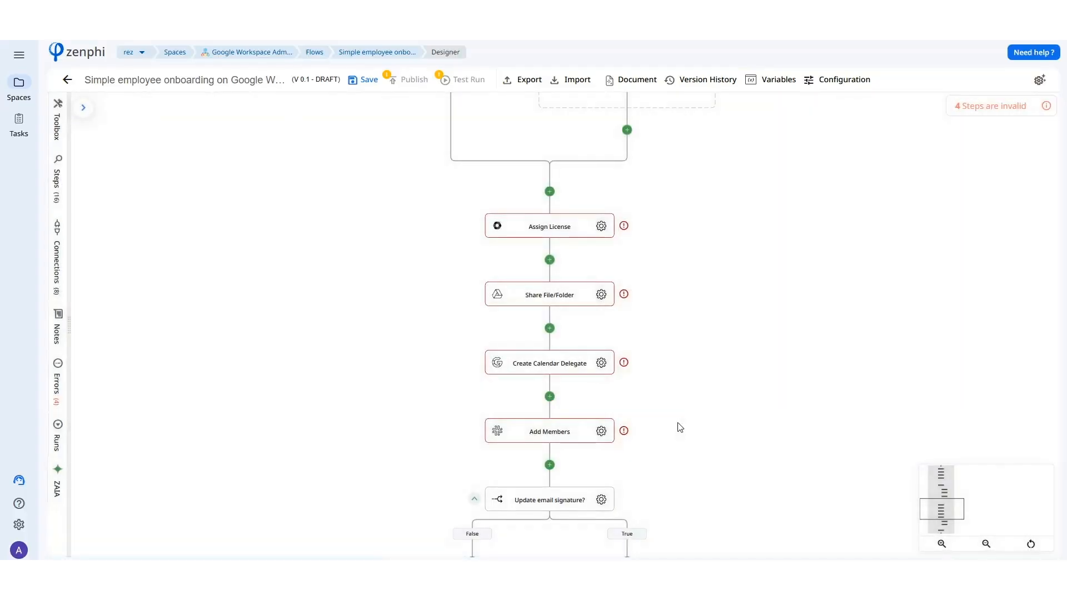
Add an Assign Task action right after Add Members and set its task name to "Approval on Jira".
{"action": "scroll", "coordinate": [680, 429], "scroll_direction": "down", "scroll_amount": 2}
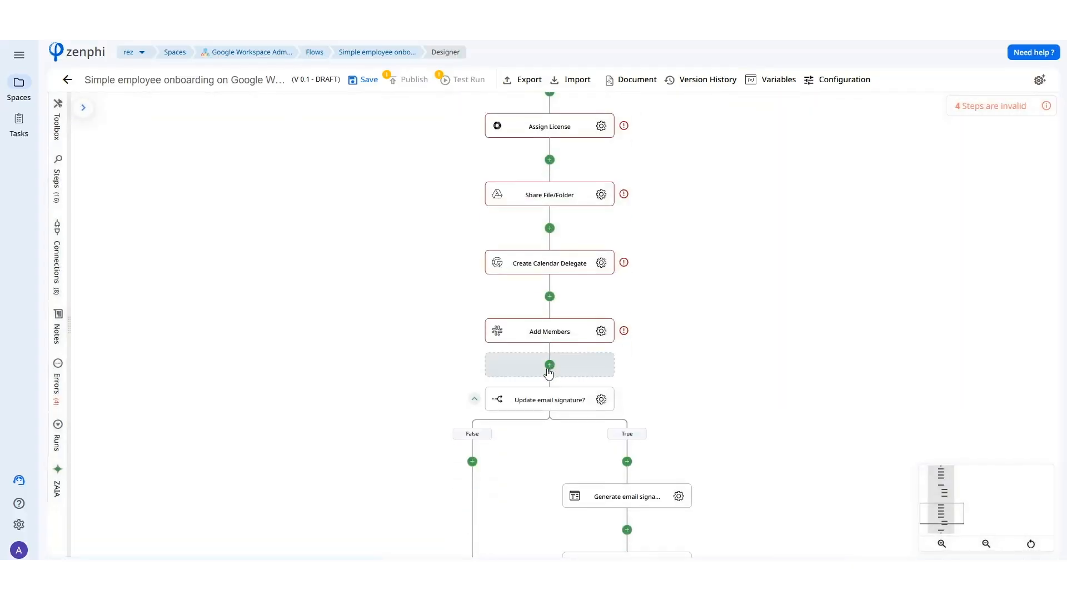
{"action": "left_click", "coordinate": [548, 372]}
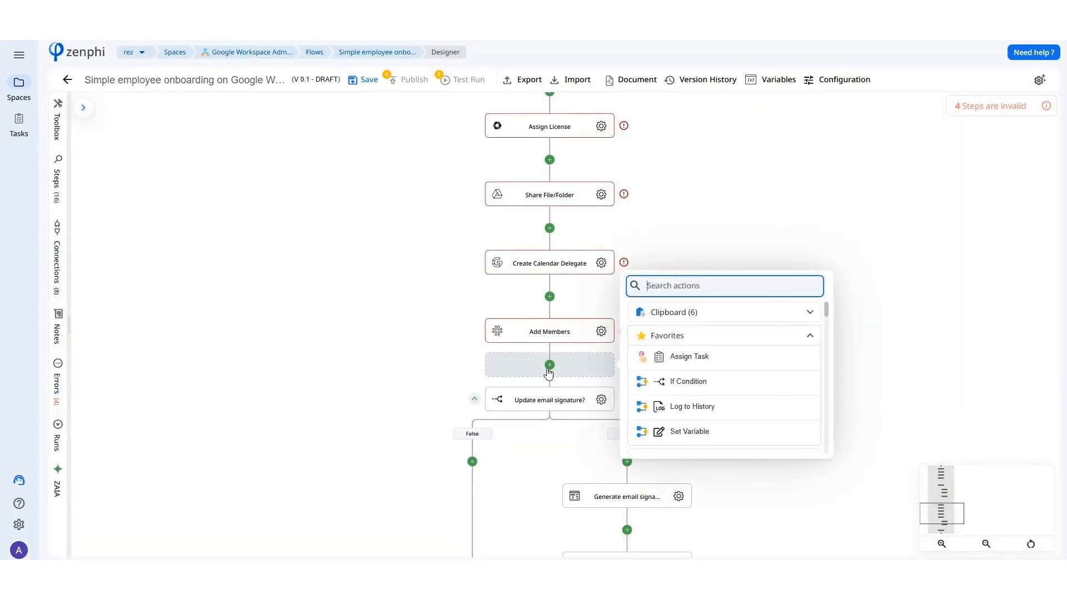
{"action": "type", "text": "assign"}
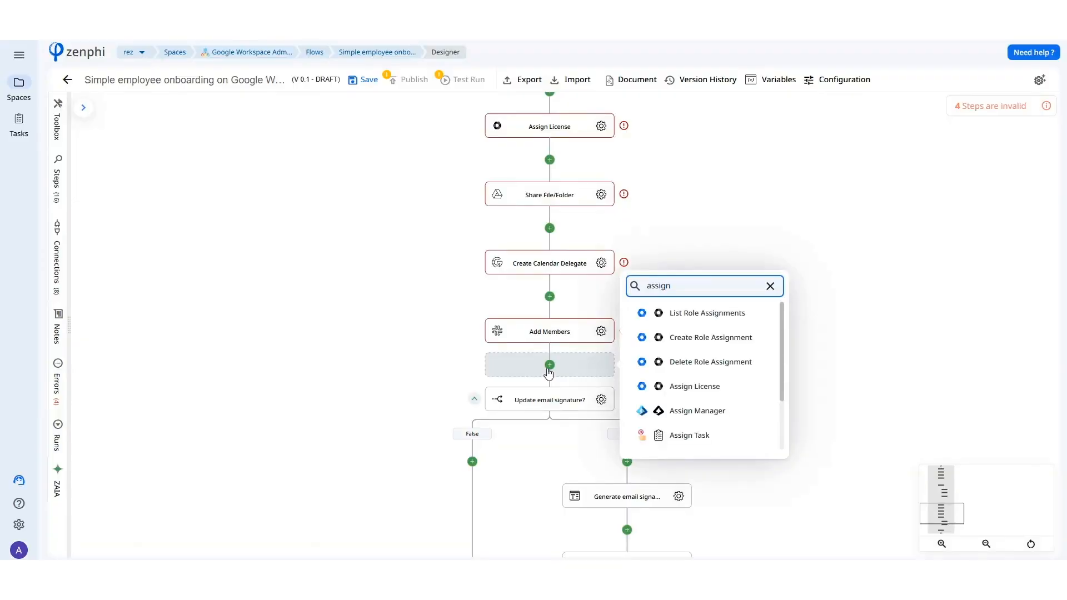
{"action": "left_click", "coordinate": [694, 435]}
{"action": "left_click", "coordinate": [601, 400]}
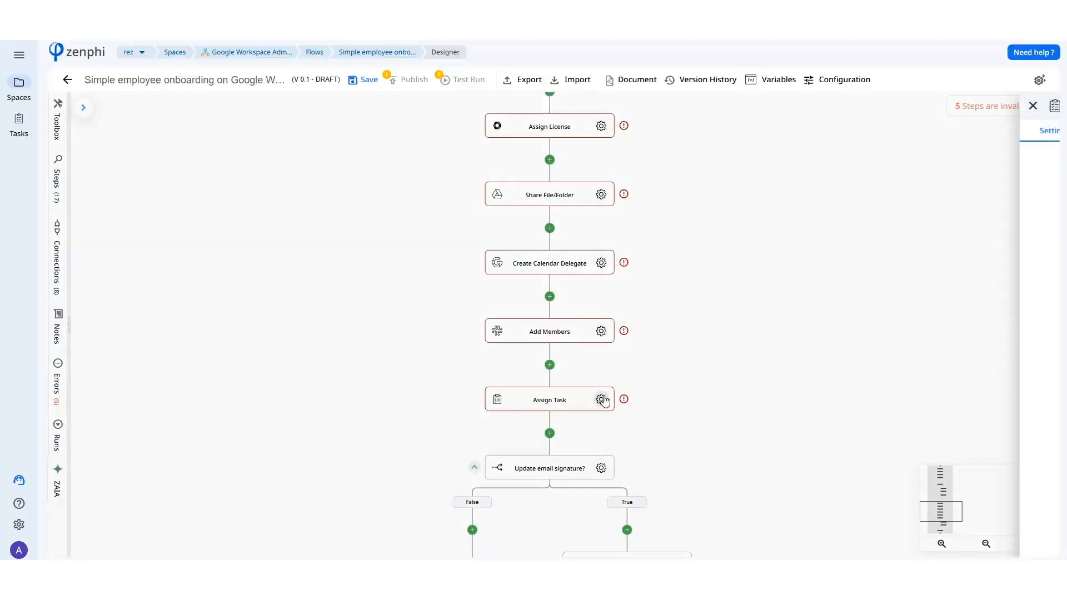
{"action": "left_click", "coordinate": [826, 192]}
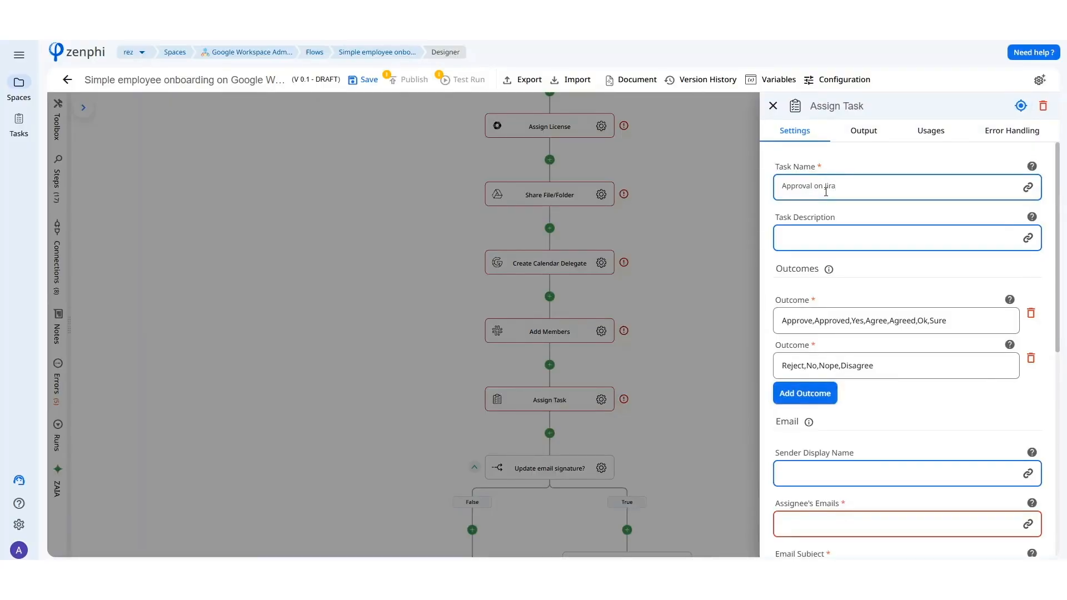
Enable the reminder for the Assign Task step and look over its email and expiry settings.
{"action": "scroll", "coordinate": [833, 271], "scroll_direction": "down", "scroll_amount": 6}
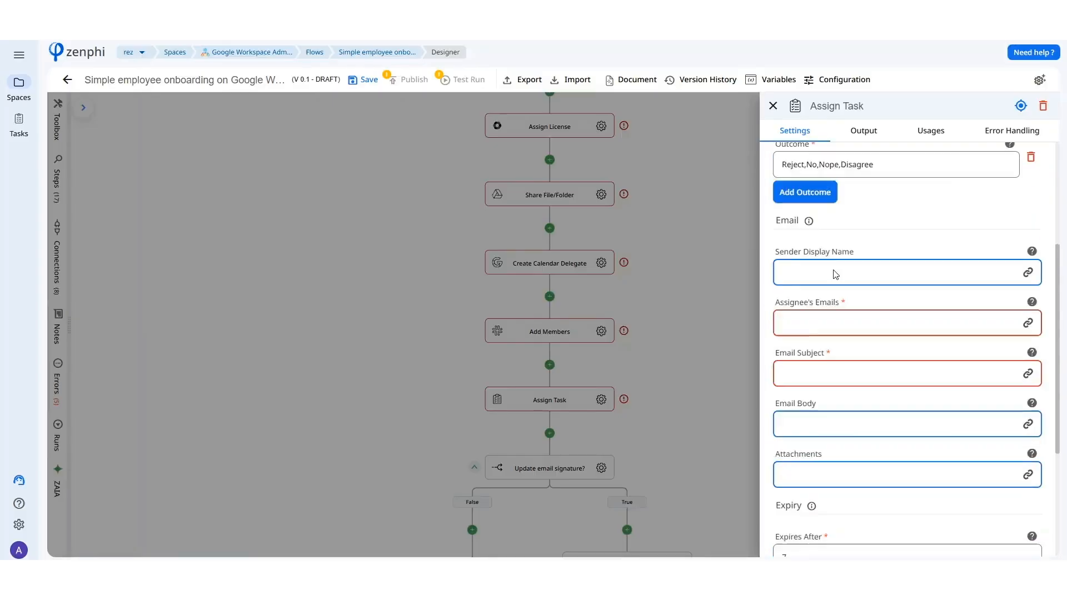
{"action": "scroll", "coordinate": [837, 317], "scroll_direction": "down", "scroll_amount": 1}
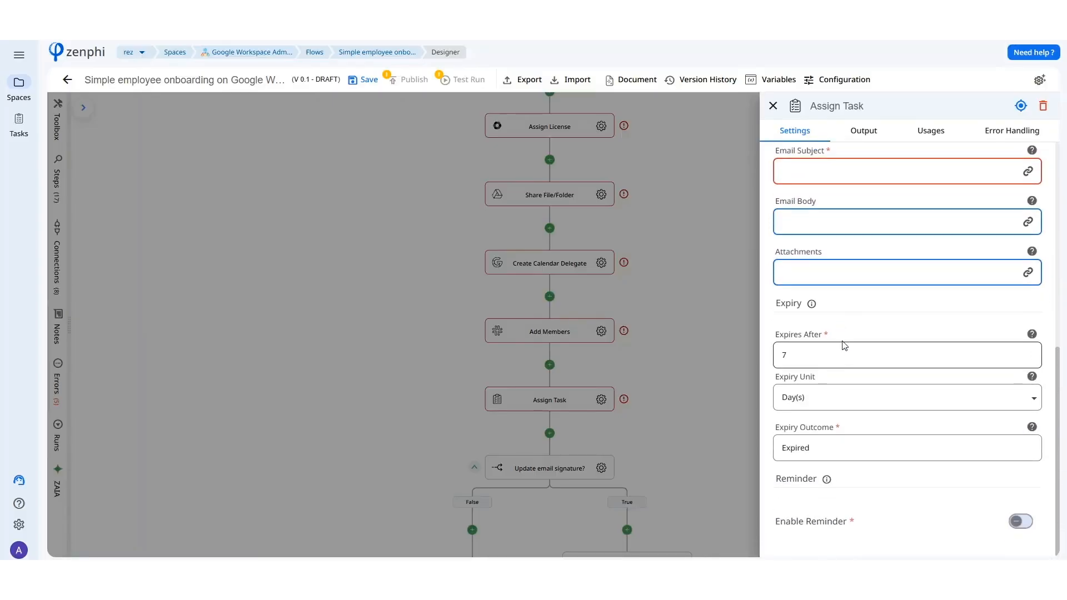
{"action": "left_click", "coordinate": [1016, 522]}
{"action": "scroll", "coordinate": [946, 445], "scroll_direction": "down", "scroll_amount": 2}
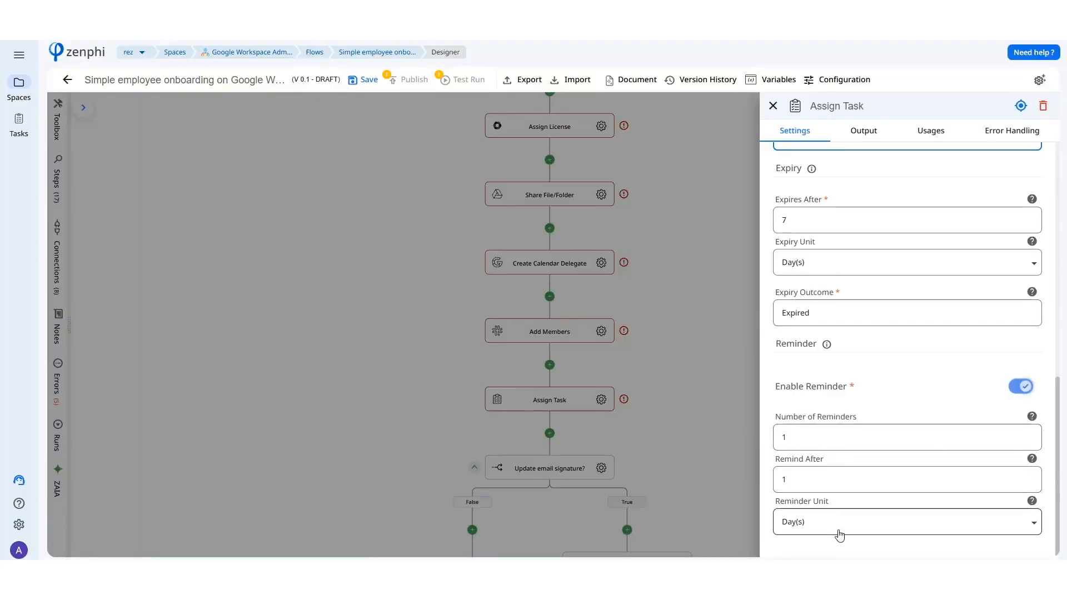
{"action": "scroll", "coordinate": [878, 416], "scroll_direction": "up", "scroll_amount": 1}
{"action": "scroll", "coordinate": [878, 415], "scroll_direction": "up", "scroll_amount": 3}
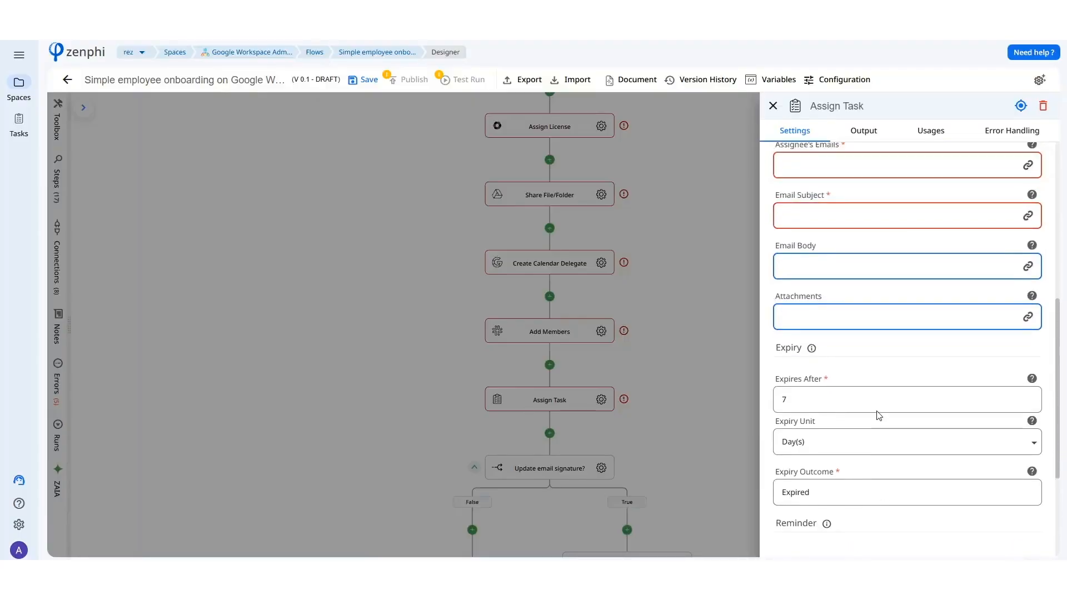
{"action": "scroll", "coordinate": [878, 415], "scroll_direction": "up", "scroll_amount": 2}
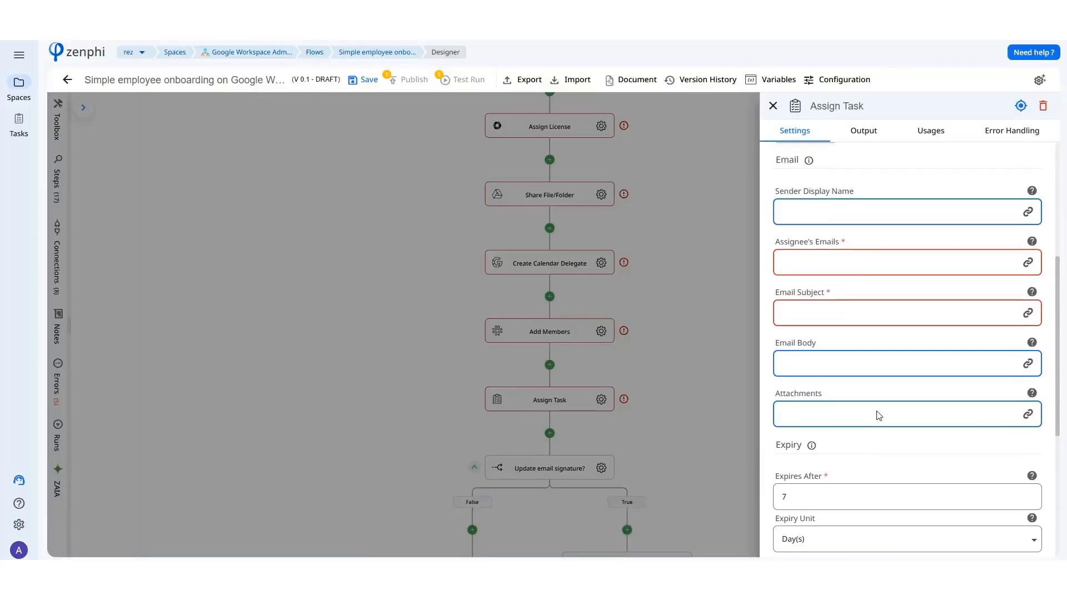
Add an If Condition action between the Assign Task step and the "Update email signature?" condition.
{"action": "left_click", "coordinate": [661, 385]}
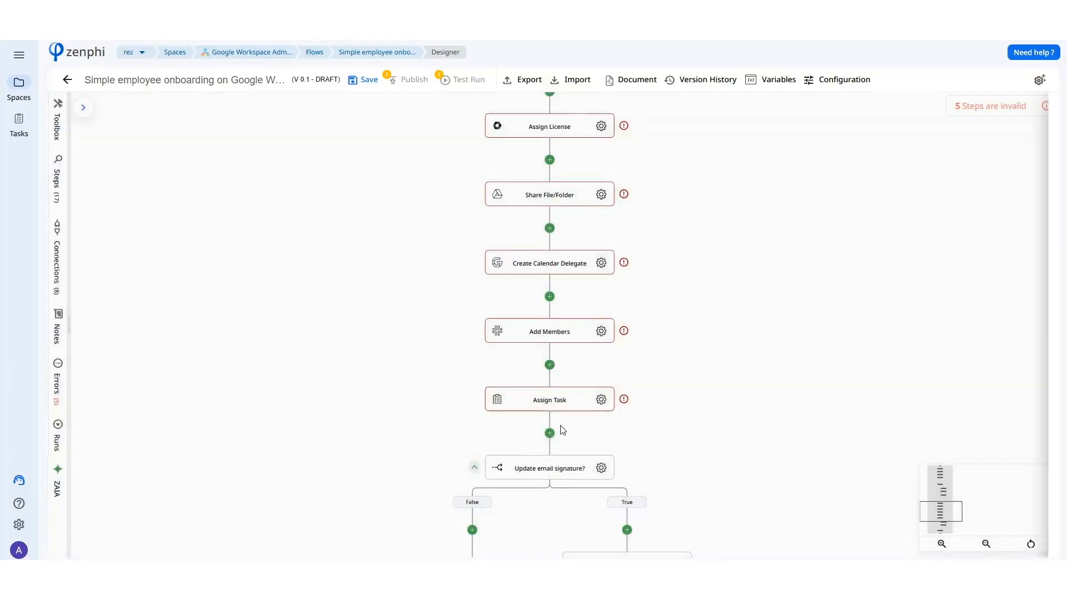
{"action": "scroll", "coordinate": [589, 426], "scroll_direction": "down", "scroll_amount": 1}
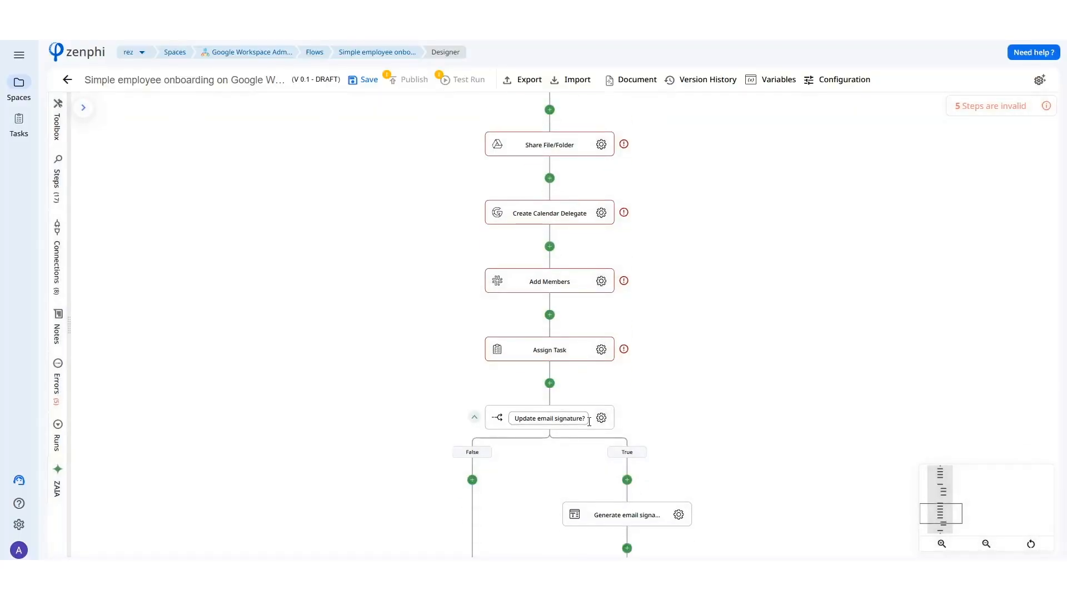
{"action": "scroll", "coordinate": [589, 421], "scroll_direction": "down", "scroll_amount": 2}
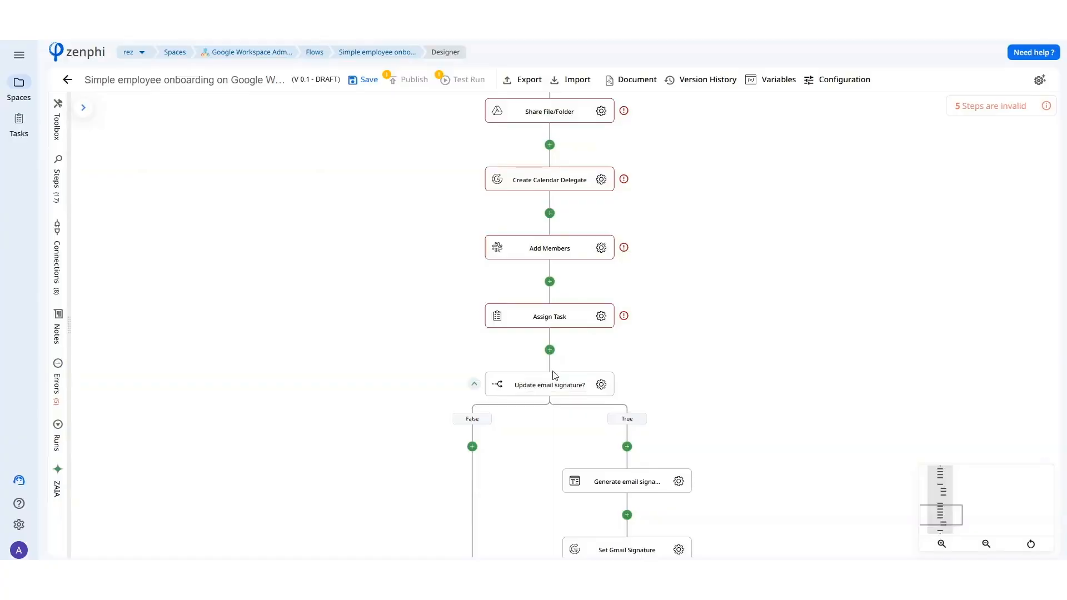
{"action": "left_click", "coordinate": [547, 360]}
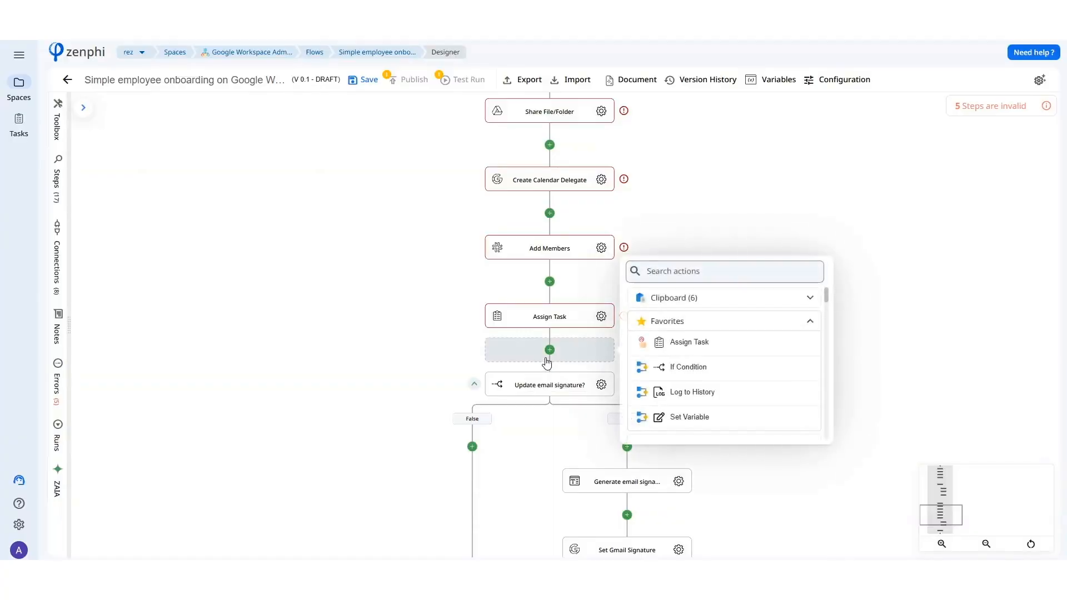
{"action": "type", "text": "if"}
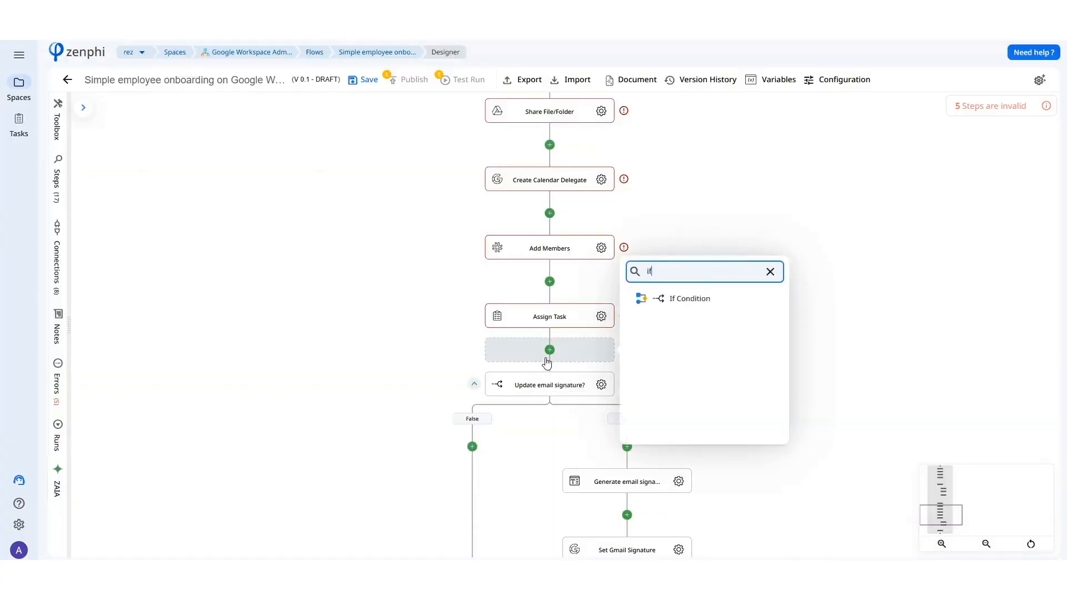
{"action": "left_click", "coordinate": [646, 308]}
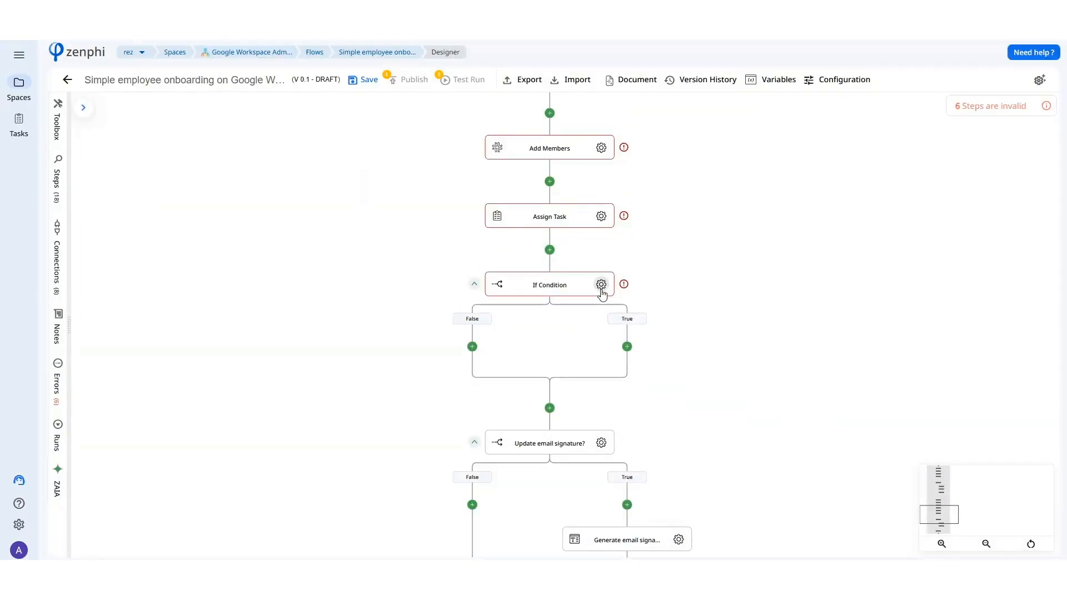
Draft the If Condition's rule as Assign Task Outcome Equal To "Approval" and discard it.
{"action": "left_click", "coordinate": [601, 288]}
{"action": "left_click", "coordinate": [1024, 193]}
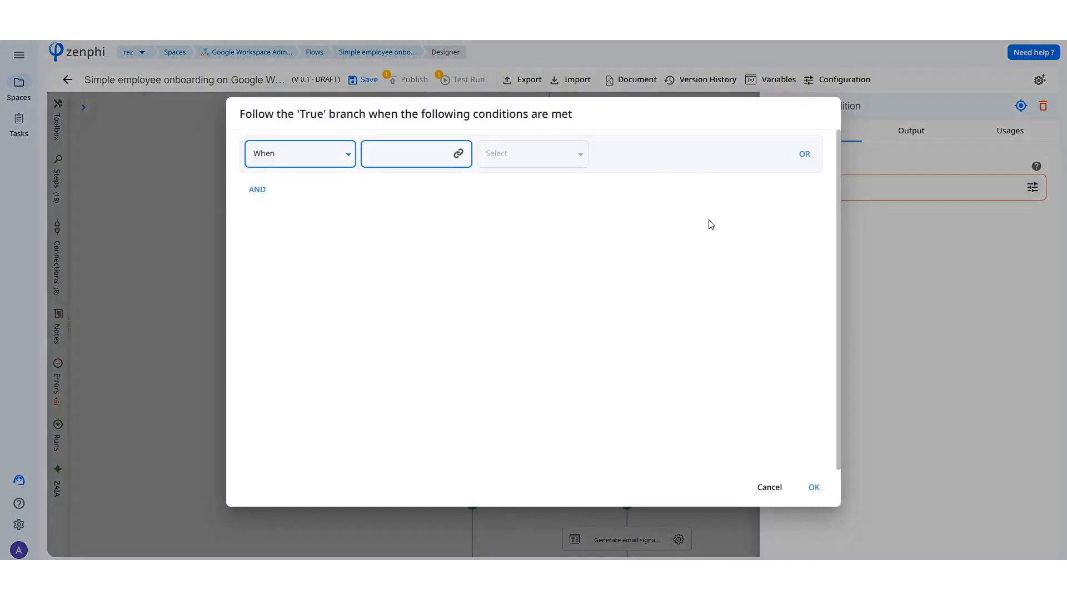
{"action": "left_click", "coordinate": [456, 152]}
{"action": "left_click", "coordinate": [416, 231]}
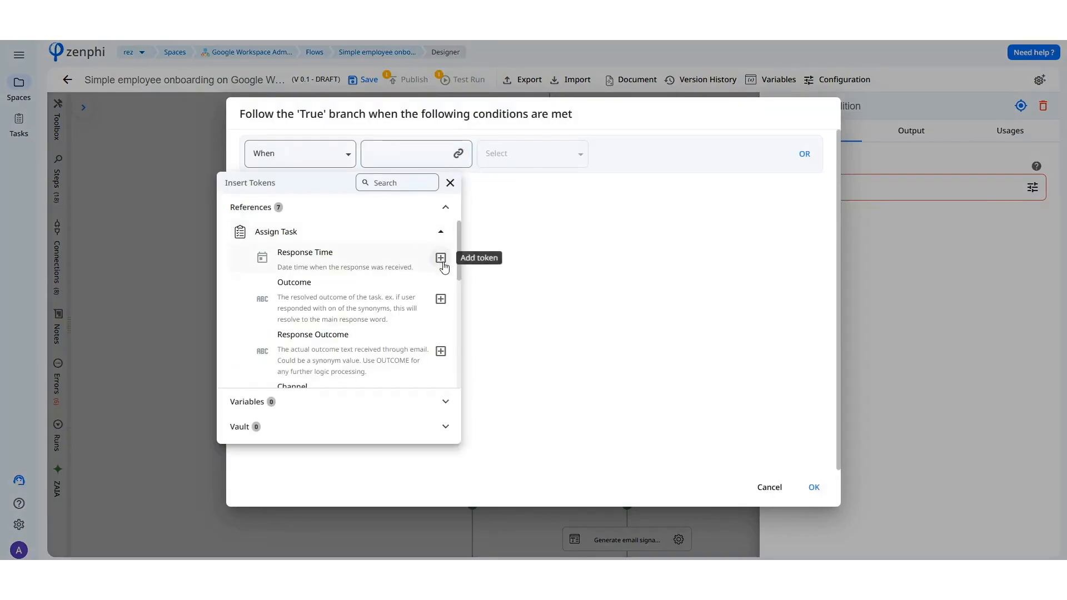
{"action": "left_click", "coordinate": [438, 298]}
{"action": "left_click", "coordinate": [522, 158]}
{"action": "left_click", "coordinate": [529, 206]}
{"action": "left_click", "coordinate": [545, 163]}
{"action": "left_click", "coordinate": [532, 197]}
{"action": "type", "text": "Approval"}
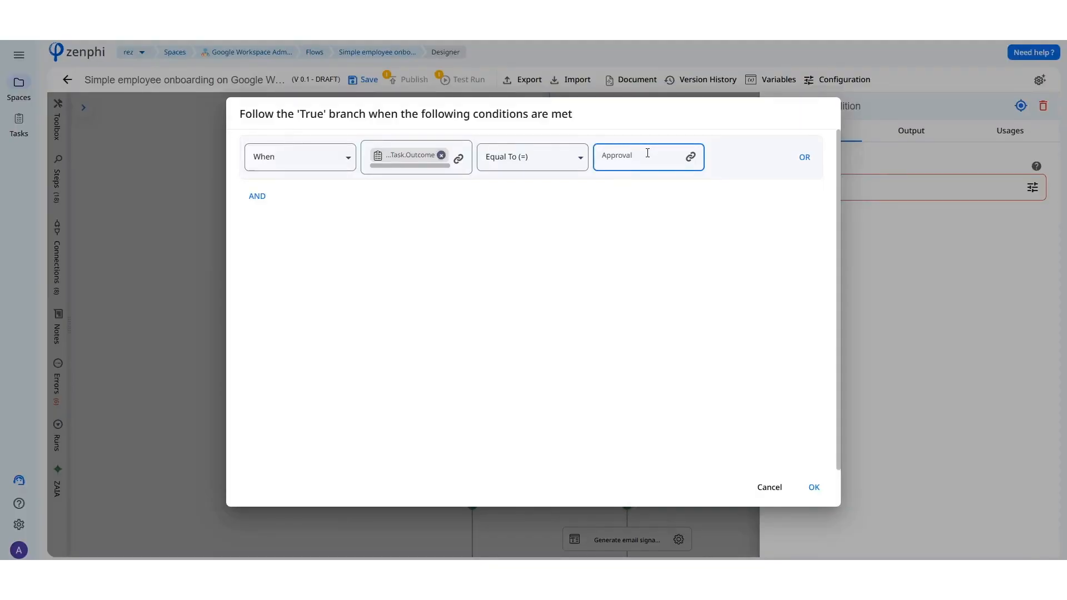
{"action": "left_click", "coordinate": [770, 484]}
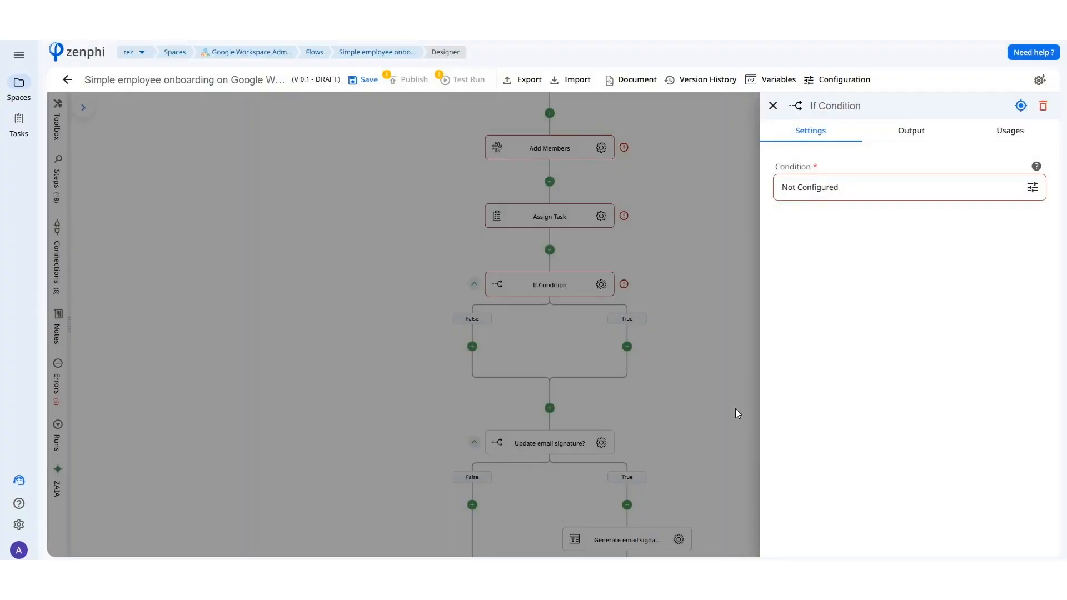
{"action": "left_click", "coordinate": [730, 390]}
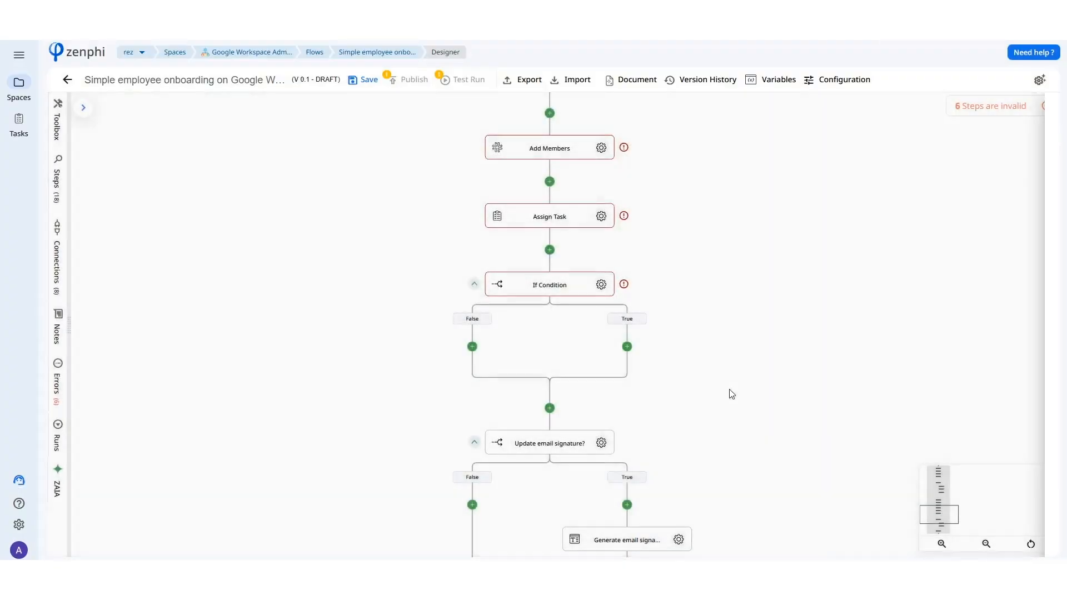
Review the signature HTML and placeholder mapping in the Generate email signature step, and the Set Gmail Signature settings.
{"action": "scroll", "coordinate": [697, 364], "scroll_direction": "down", "scroll_amount": 1}
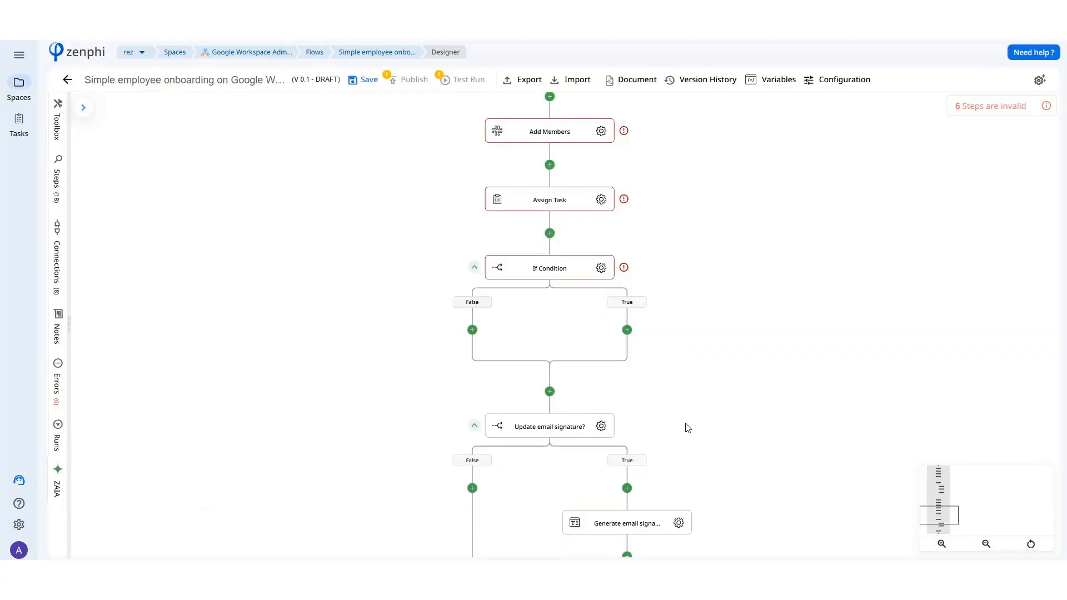
{"action": "left_click_drag", "start_coordinate": [690, 432], "coordinate": [690, 337]}
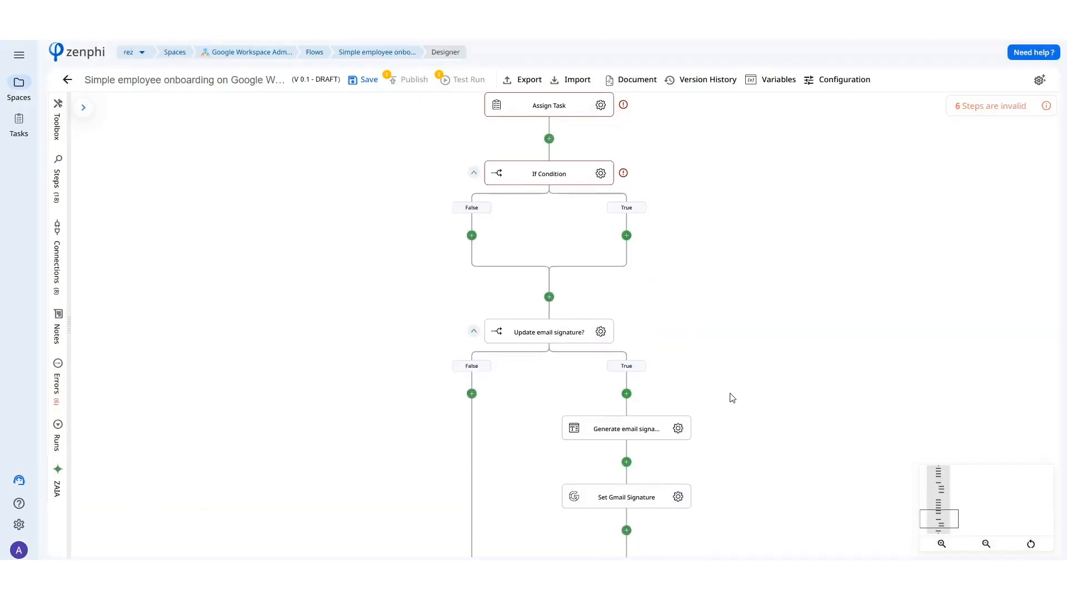
{"action": "scroll", "coordinate": [732, 398], "scroll_direction": "down", "scroll_amount": 1}
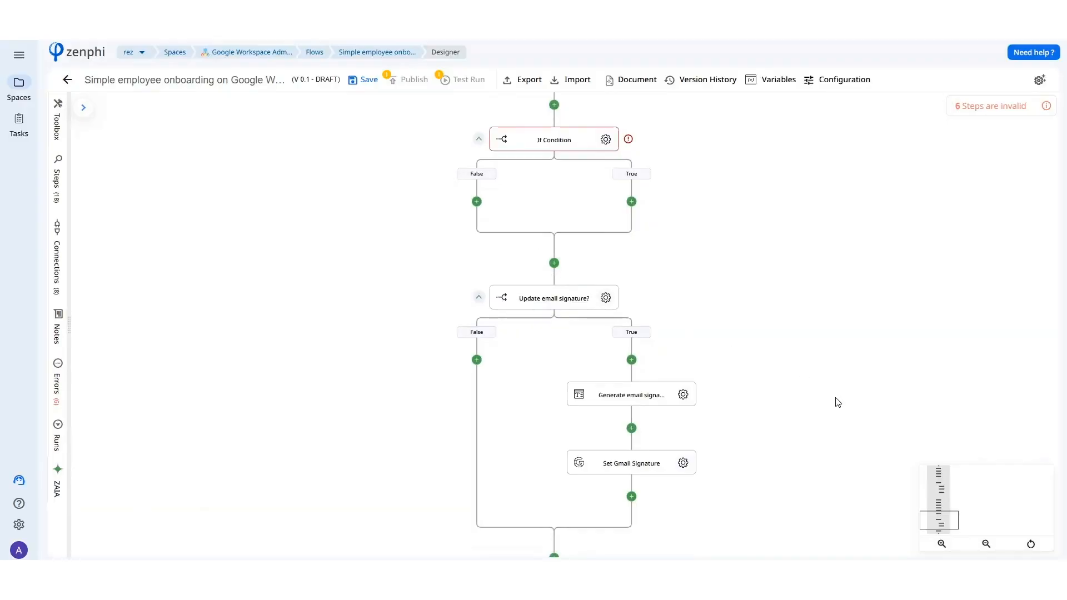
{"action": "left_click_drag", "start_coordinate": [837, 402], "coordinate": [821, 337]}
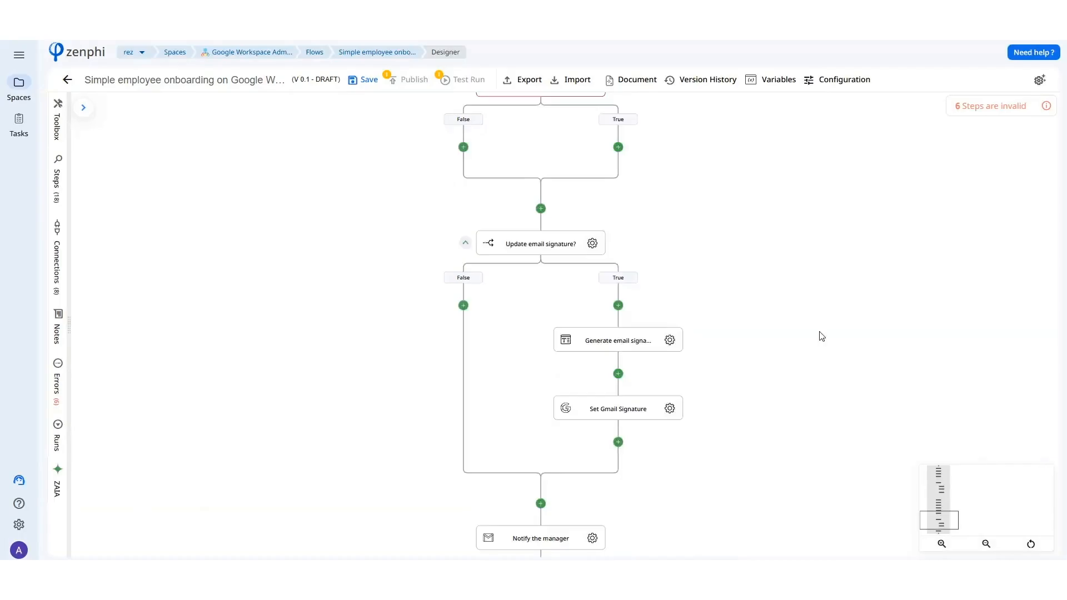
{"action": "left_click_drag", "start_coordinate": [821, 336], "coordinate": [811, 286]}
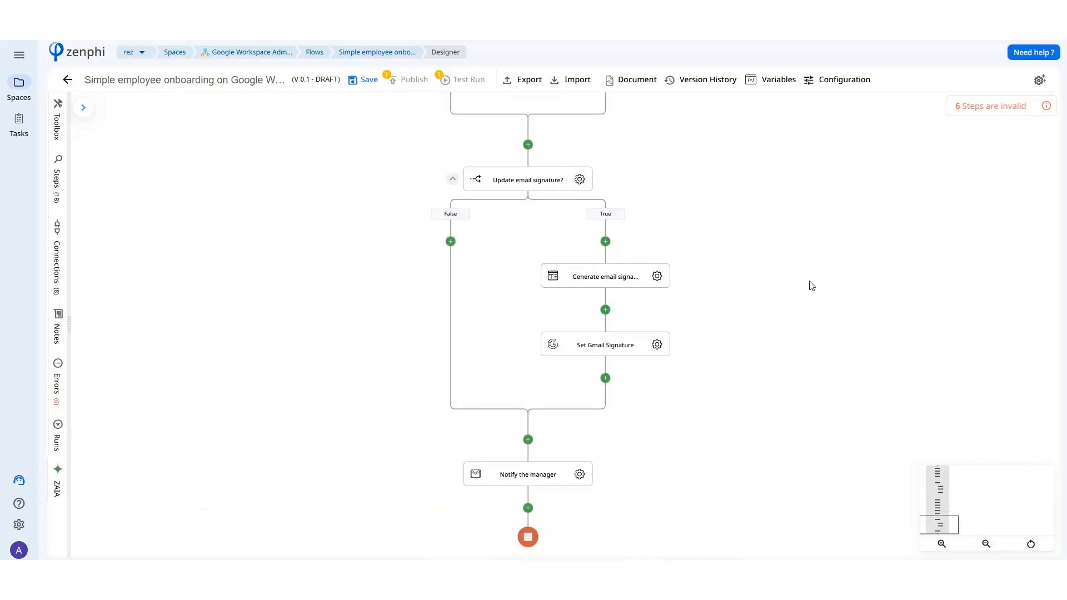
{"action": "left_click", "coordinate": [656, 276]}
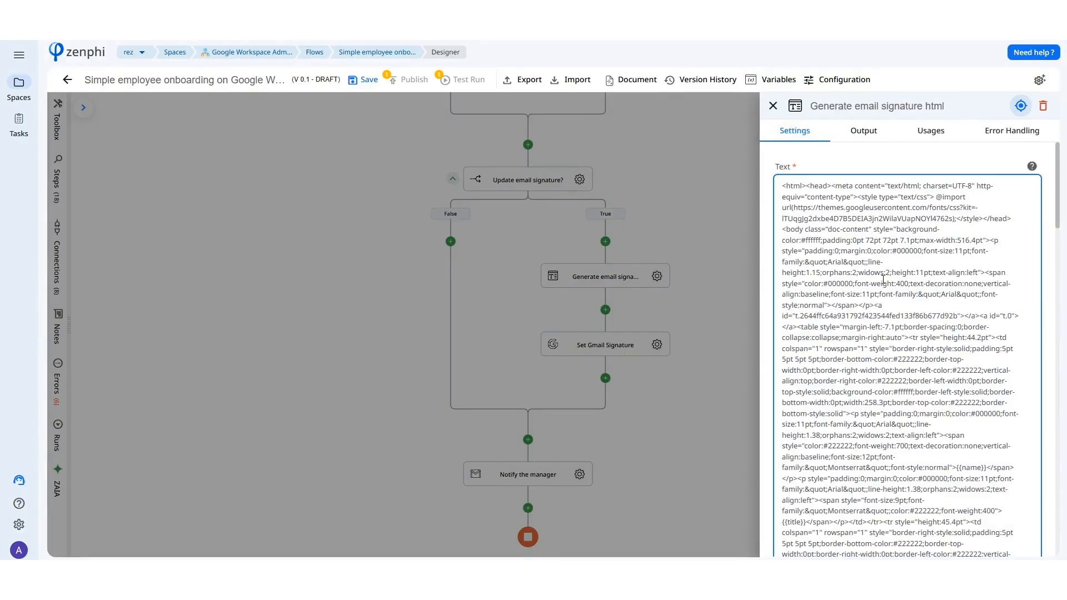
{"action": "scroll", "coordinate": [883, 282], "scroll_direction": "down", "scroll_amount": 5}
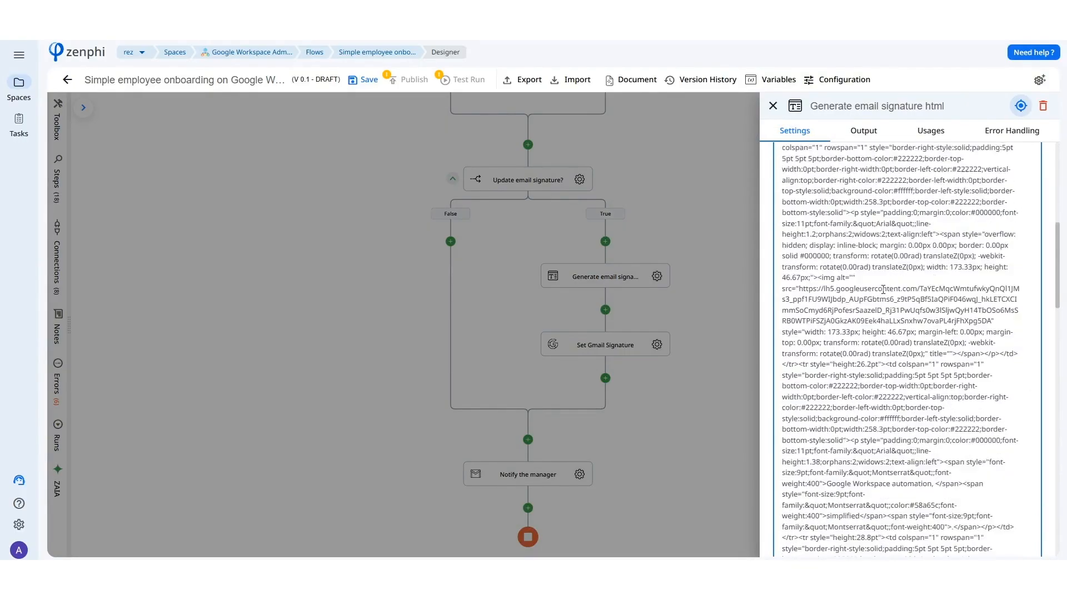
{"action": "scroll", "coordinate": [883, 302], "scroll_direction": "down", "scroll_amount": 10}
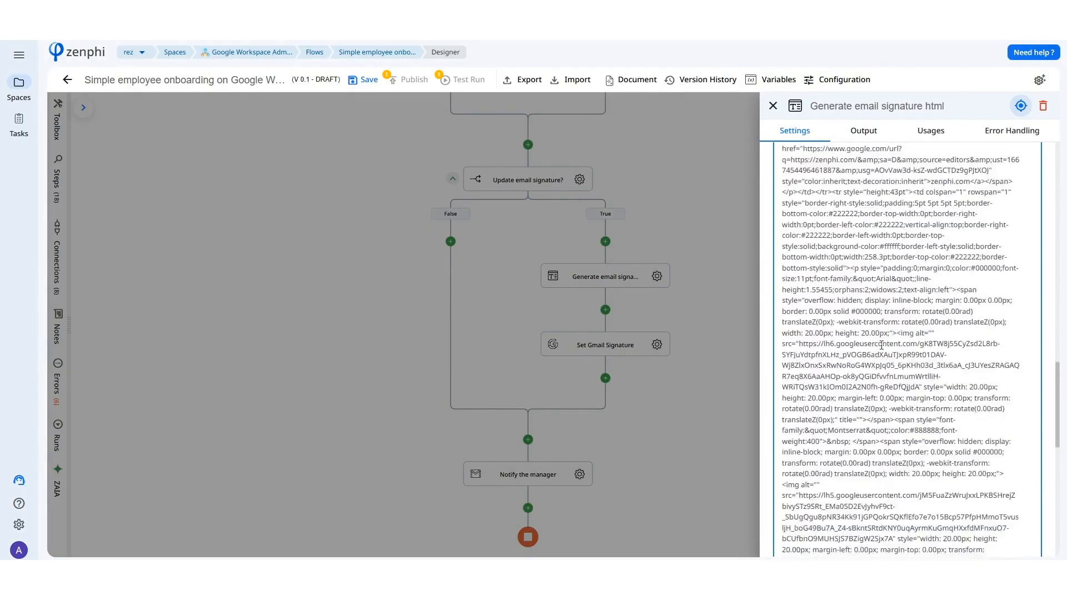
{"action": "scroll", "coordinate": [882, 347], "scroll_direction": "down", "scroll_amount": 5}
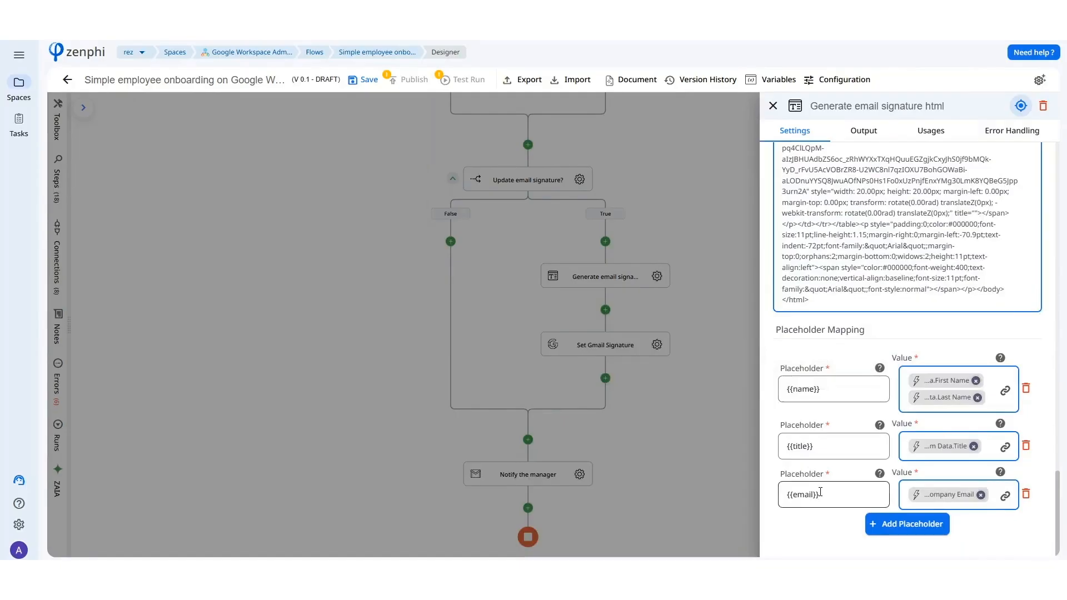
{"action": "left_click", "coordinate": [652, 435]}
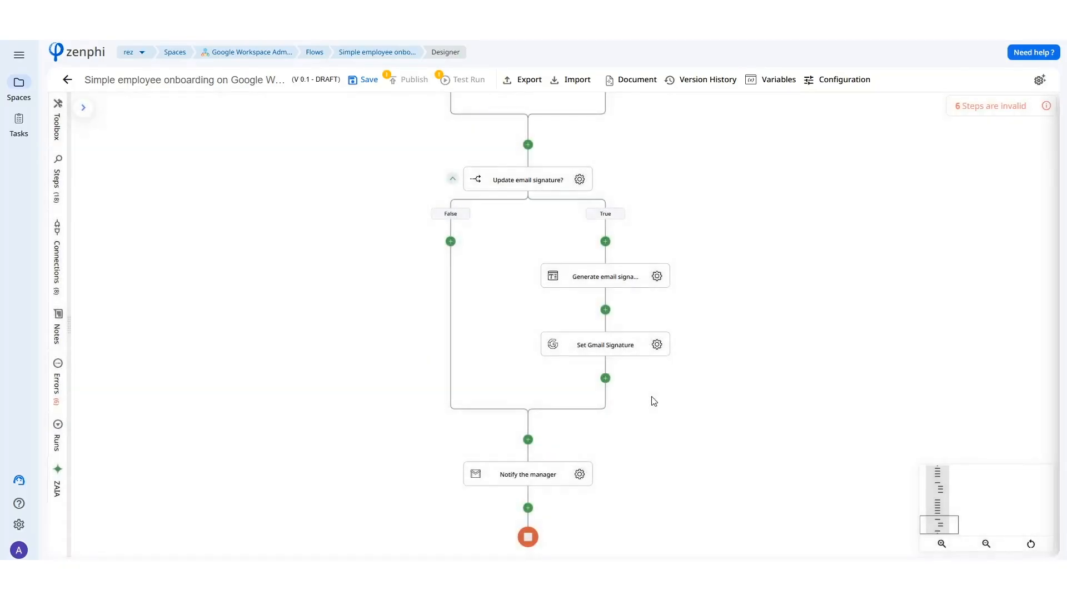
{"action": "left_click", "coordinate": [642, 343]}
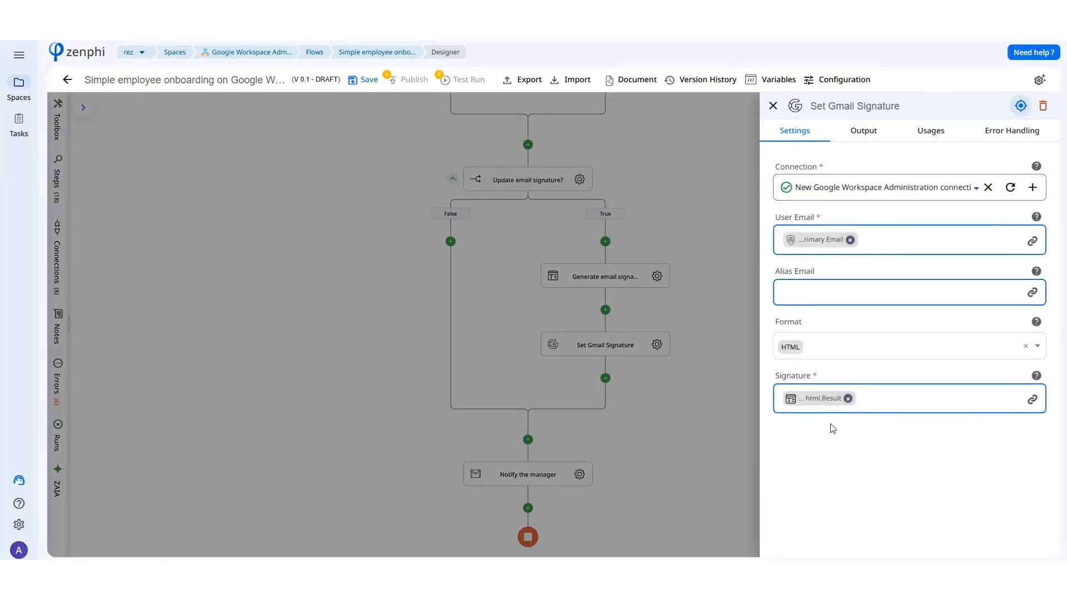
{"action": "left_click", "coordinate": [715, 430]}
Add the Google Create Calendar Event action right before Notify the manager.
{"action": "left_click", "coordinate": [544, 447]}
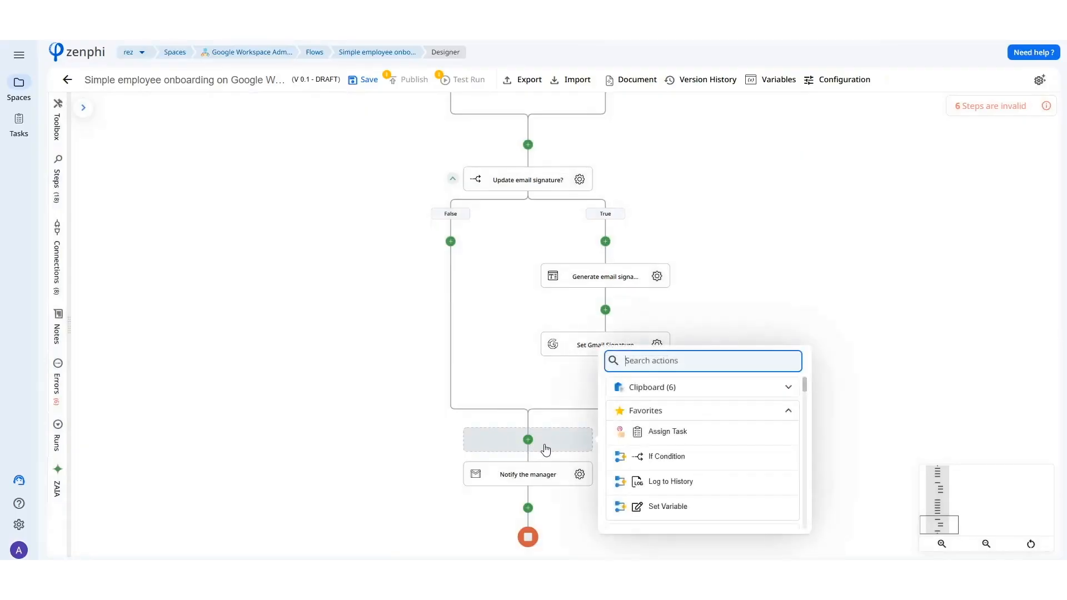
{"action": "type", "text": "create "}
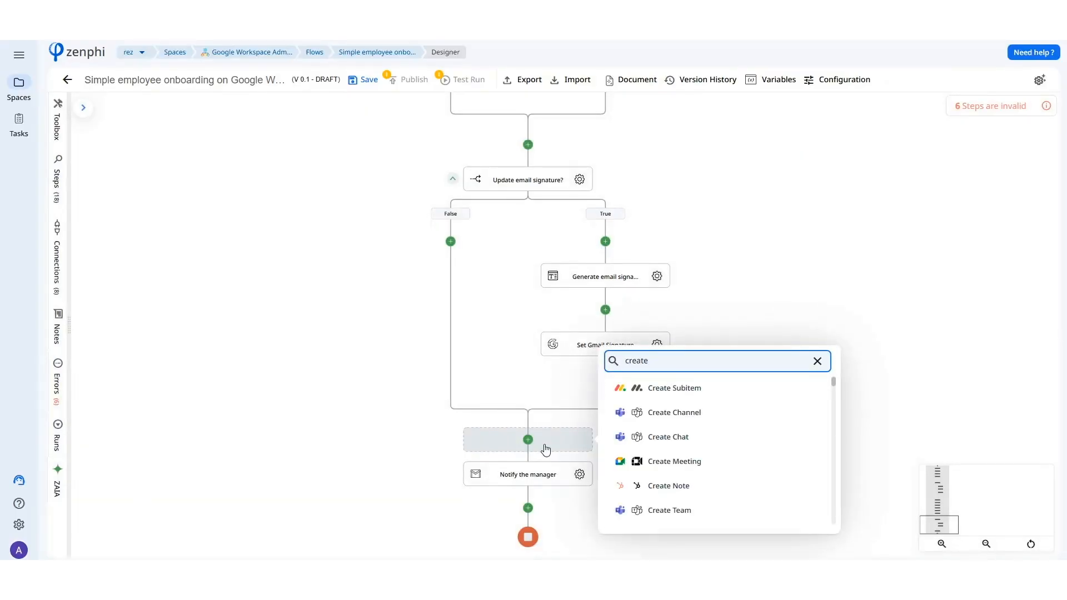
{"action": "type", "text": "event"}
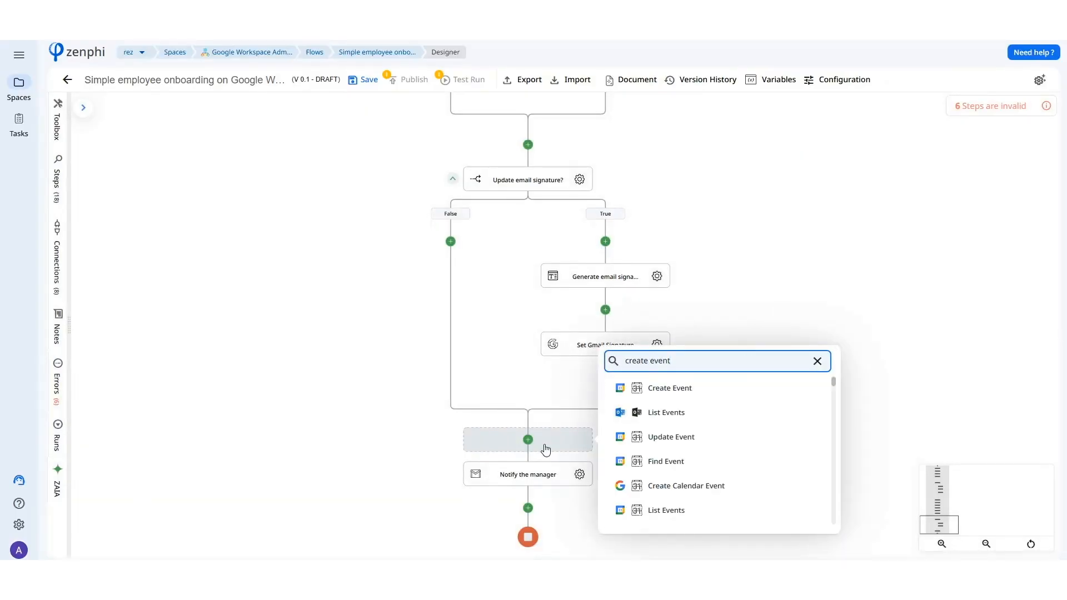
{"action": "left_click", "coordinate": [633, 487]}
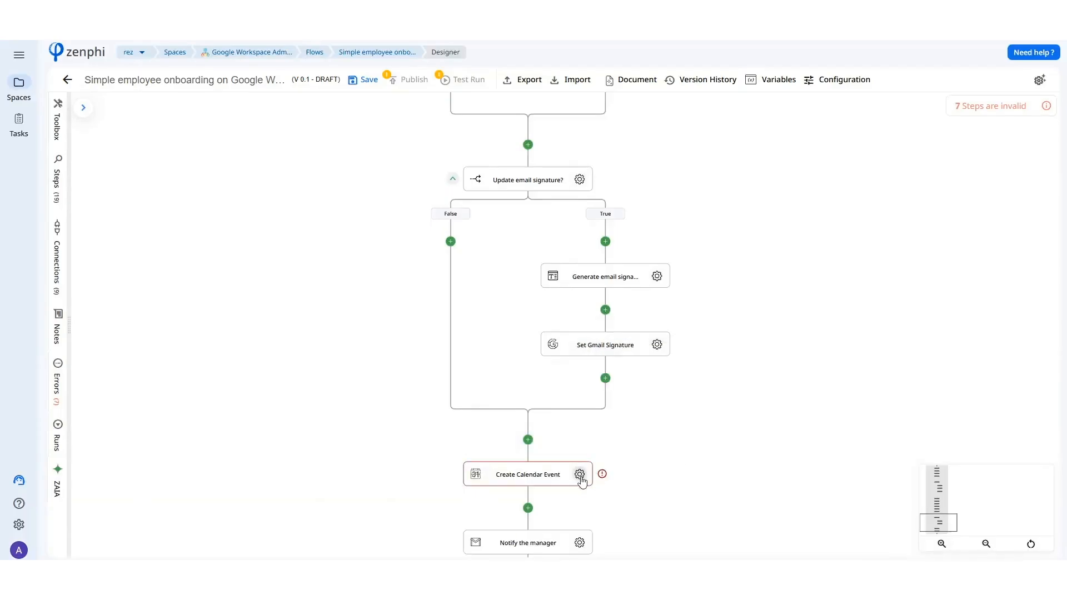
Enable Add Google Meet for the Create Calendar Event step and look over its output fields.
{"action": "left_click", "coordinate": [580, 475]}
{"action": "scroll", "coordinate": [836, 333], "scroll_direction": "down", "scroll_amount": 4}
{"action": "scroll", "coordinate": [839, 369], "scroll_direction": "down", "scroll_amount": 3}
{"action": "left_click", "coordinate": [1020, 352]}
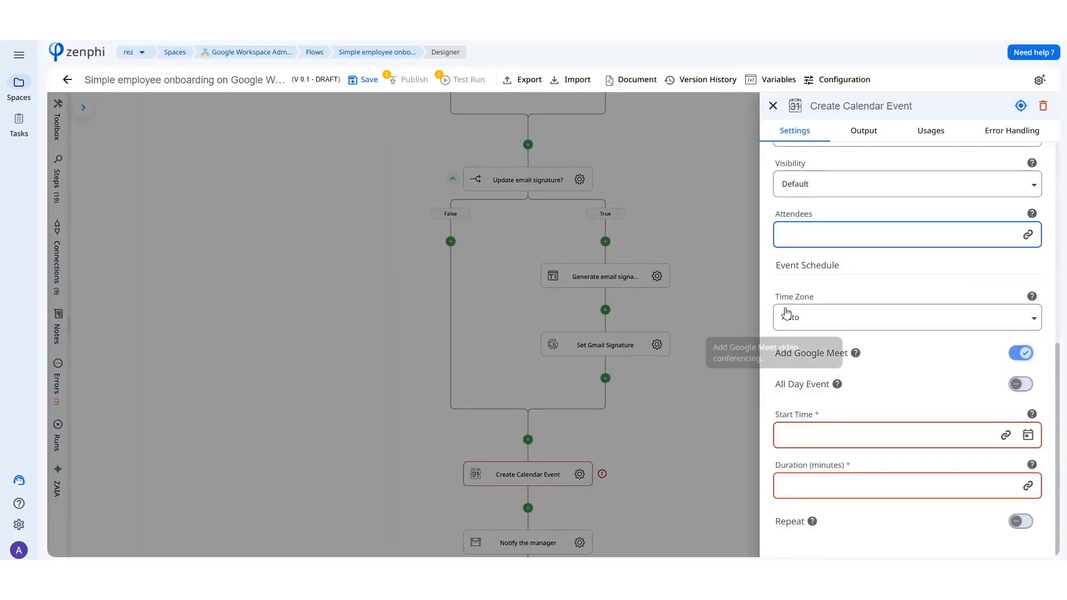
{"action": "left_click", "coordinate": [849, 133]}
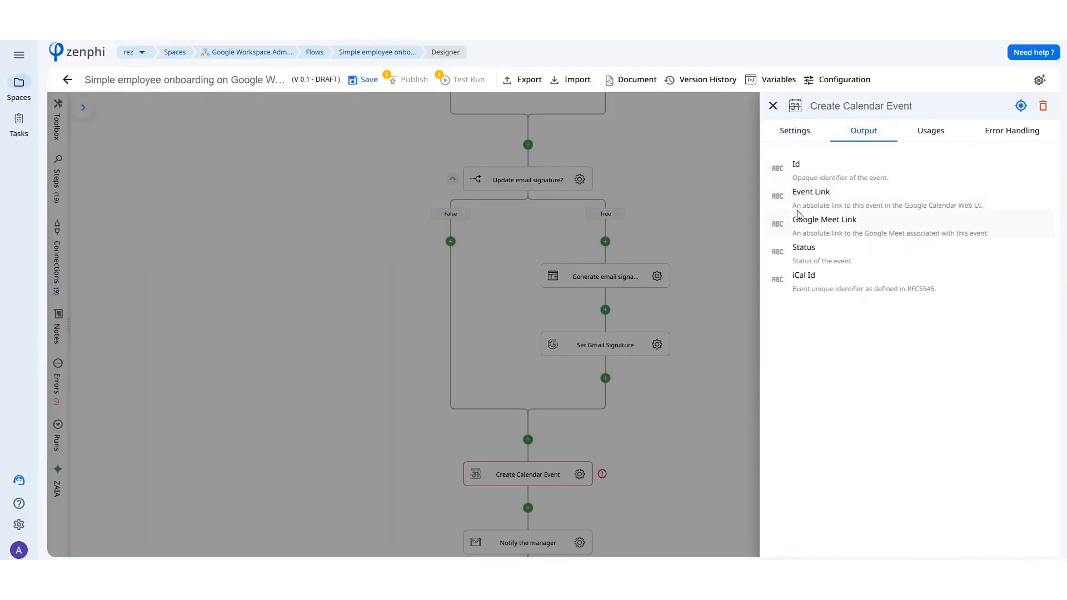
{"action": "left_click", "coordinate": [683, 467]}
Review the recipient, subject and body of the Notify the manager email, and look back over the flow up to its trigger.
{"action": "left_click_drag", "start_coordinate": [683, 467], "coordinate": [729, 272]}
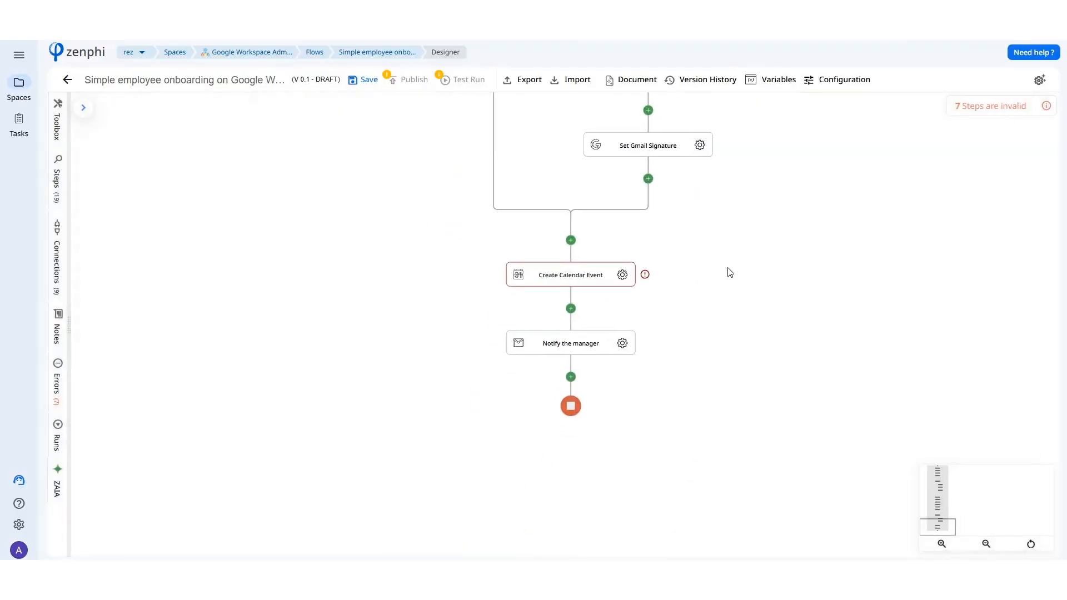
{"action": "left_click", "coordinate": [622, 343]}
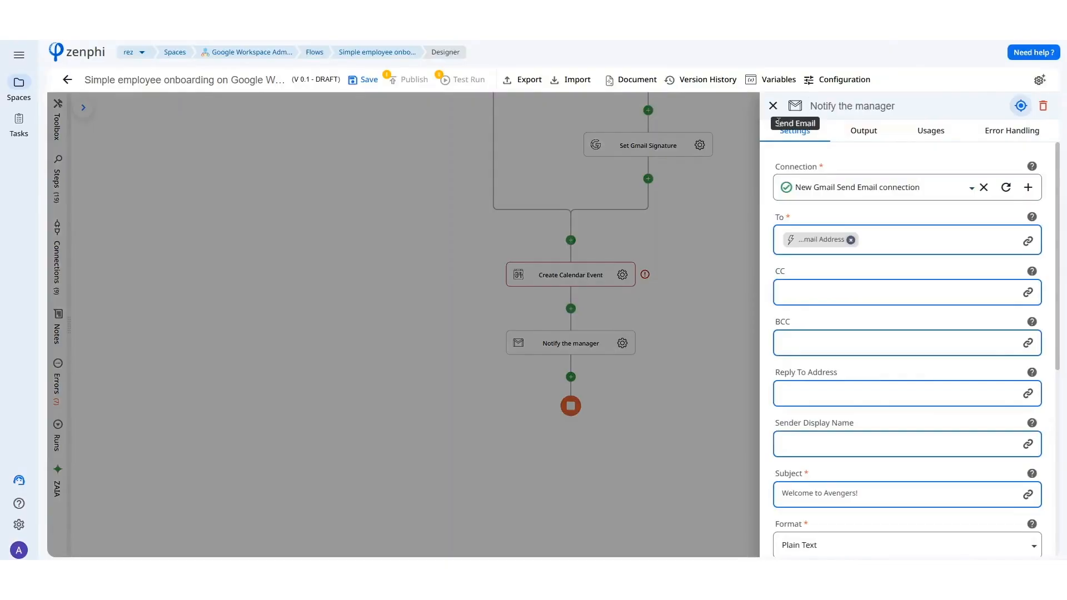
{"action": "scroll", "coordinate": [835, 210], "scroll_direction": "down", "scroll_amount": 6}
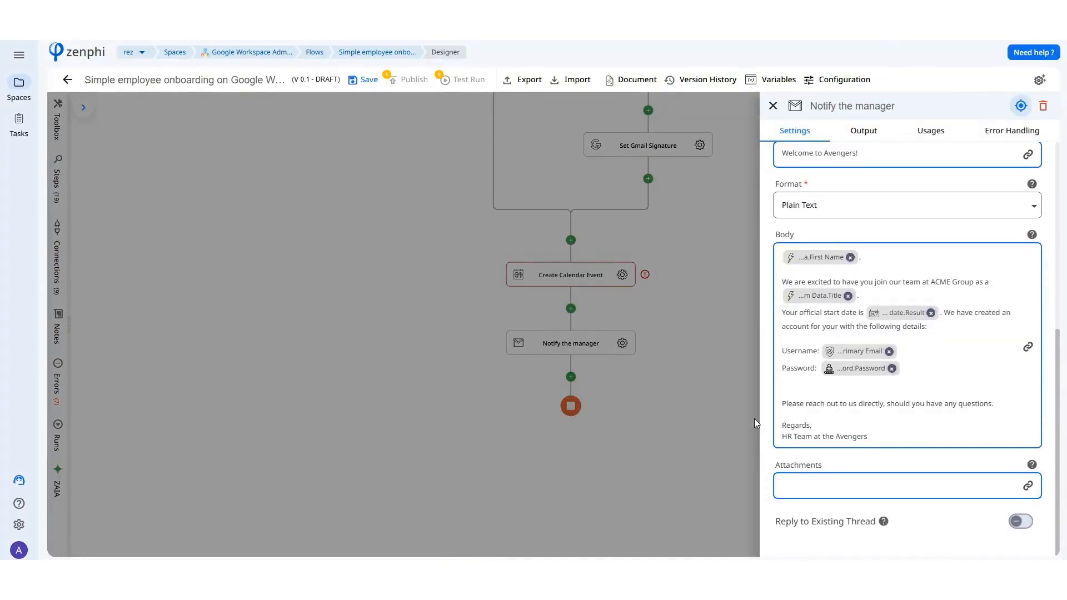
{"action": "left_click", "coordinate": [711, 395]}
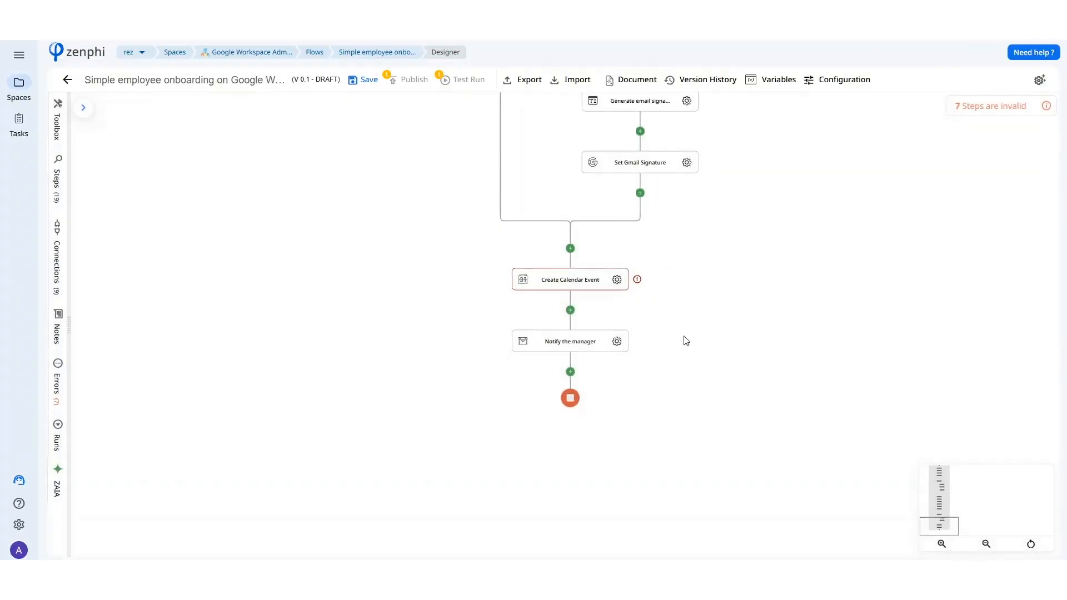
{"action": "scroll", "coordinate": [730, 272], "scroll_direction": "up", "scroll_amount": 10}
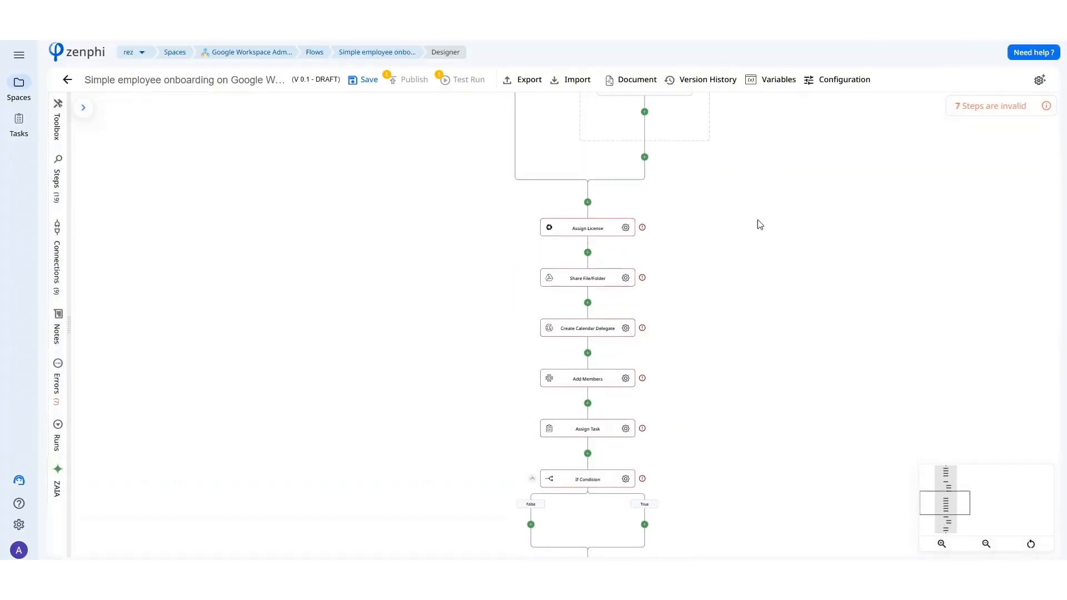
{"action": "scroll", "coordinate": [773, 144], "scroll_direction": "up", "scroll_amount": 10}
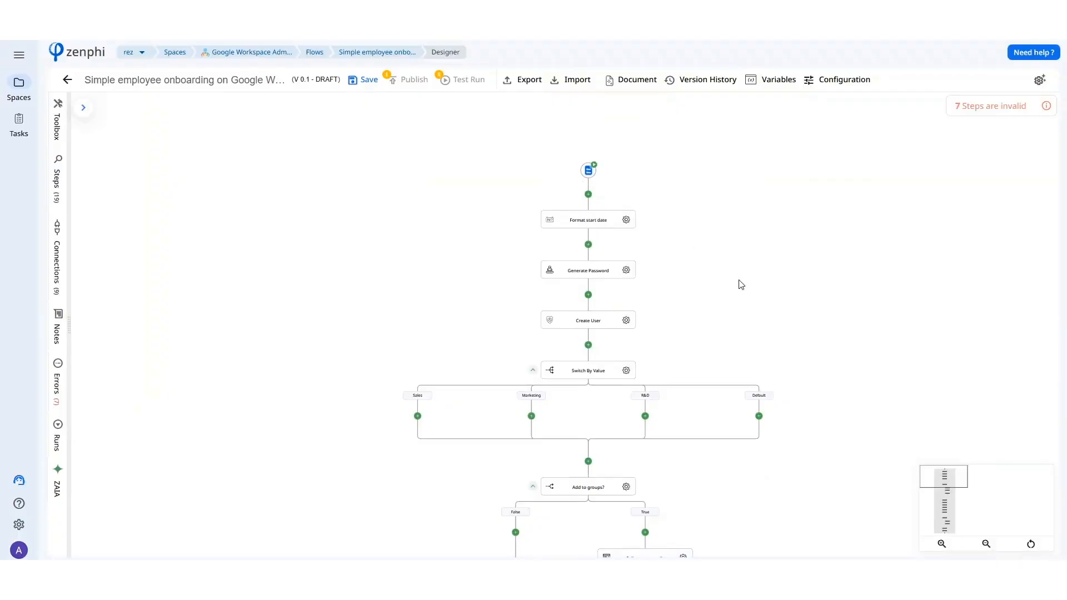
{"action": "scroll", "coordinate": [755, 269], "scroll_direction": "down", "scroll_amount": 2}
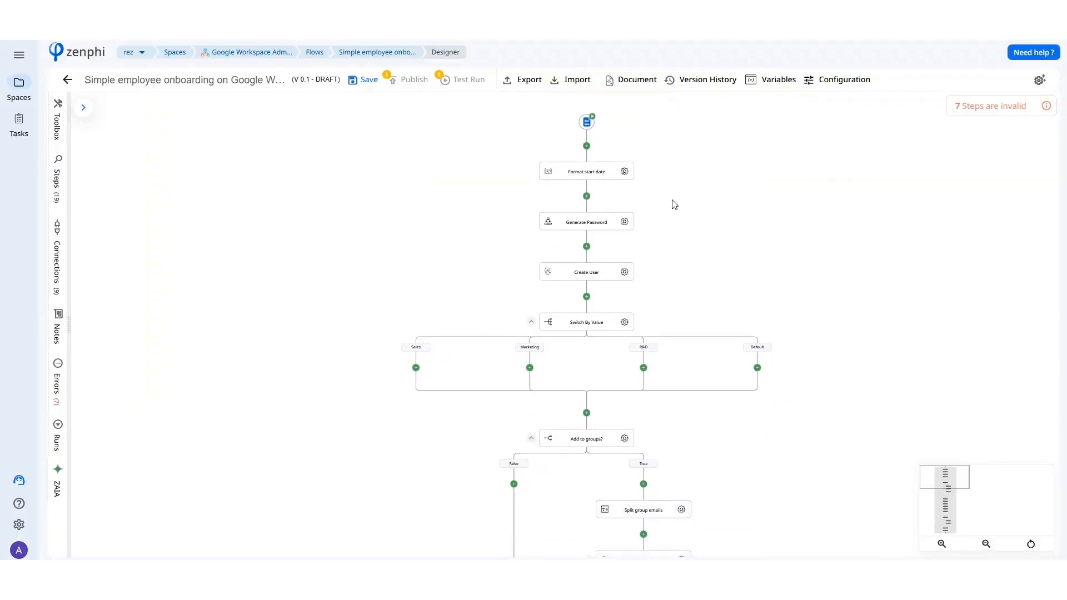